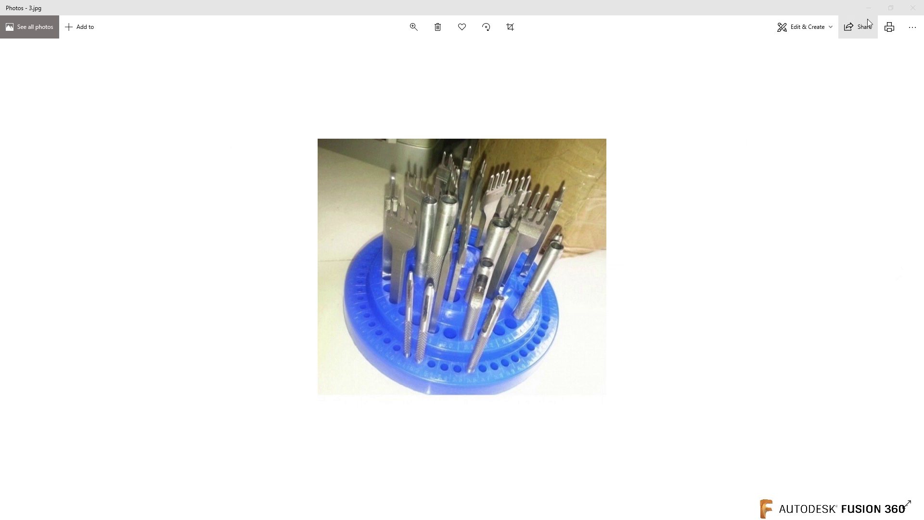
# Step: Close the reference photo and start a new blank design, Untitled(1), in Fusion 360
pyautogui.click(905, 9)
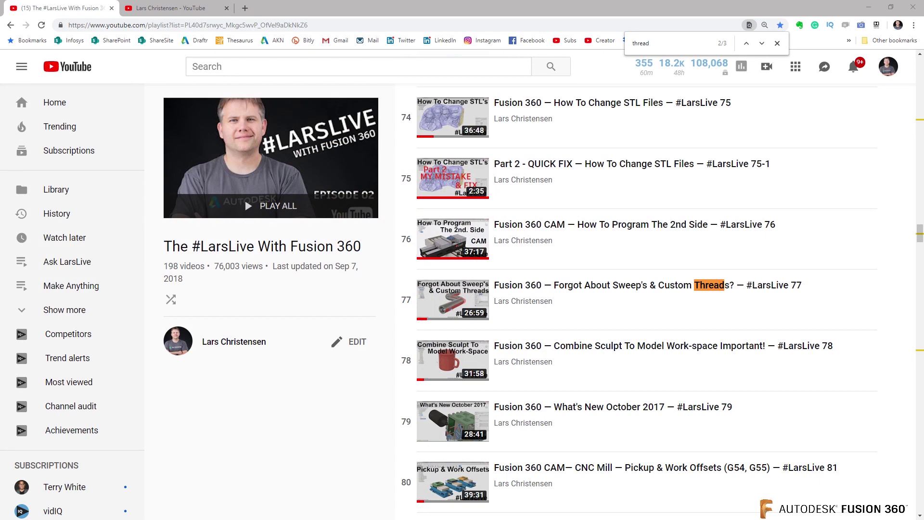
pyautogui.hotkey('alt', 'Tab')
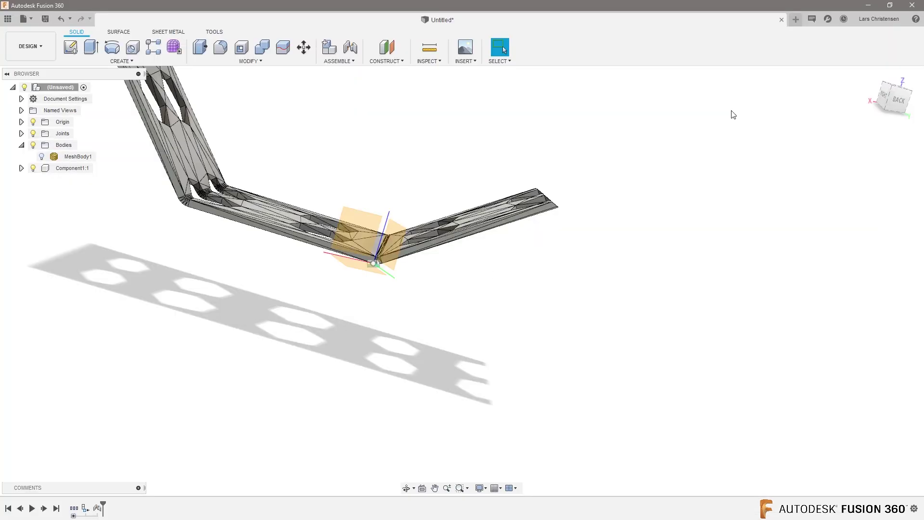
pyautogui.click(796, 19)
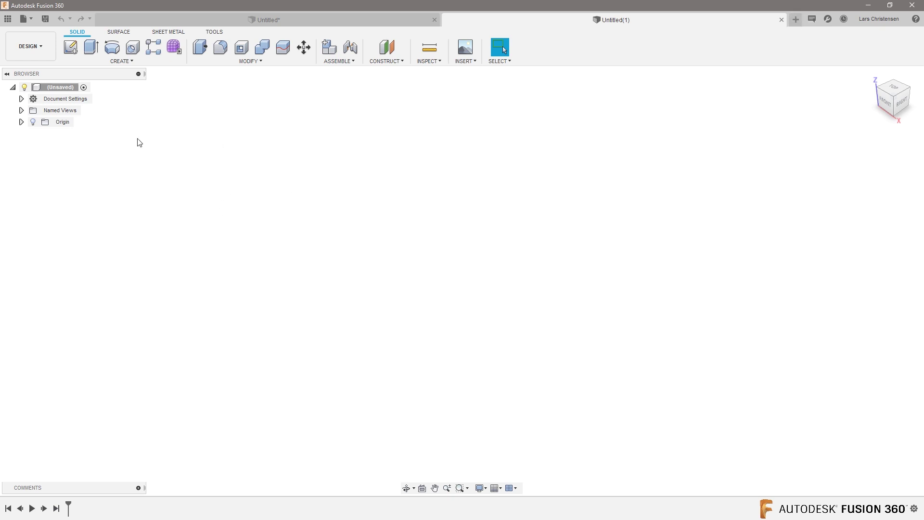
pyautogui.click(71, 47)
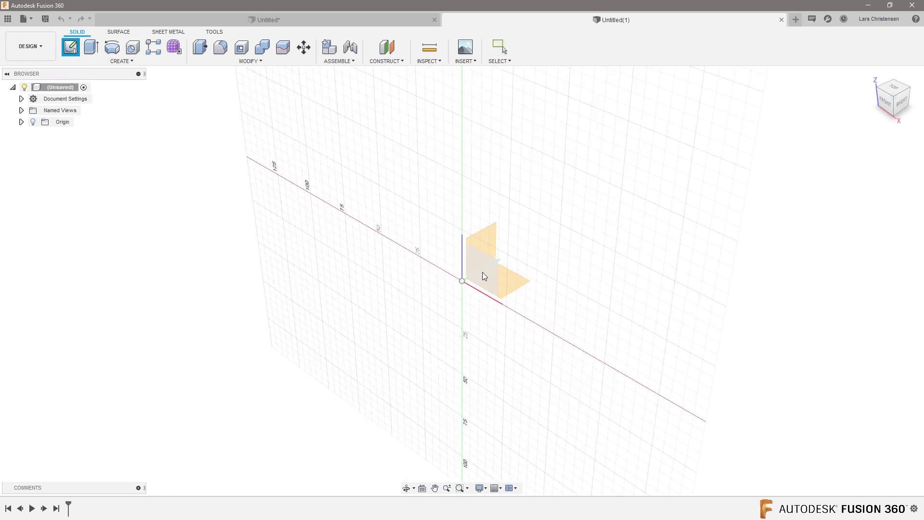
# Step: On the front plane, sketch a 50 mm vertical line up from the origin
pyautogui.click(484, 275)
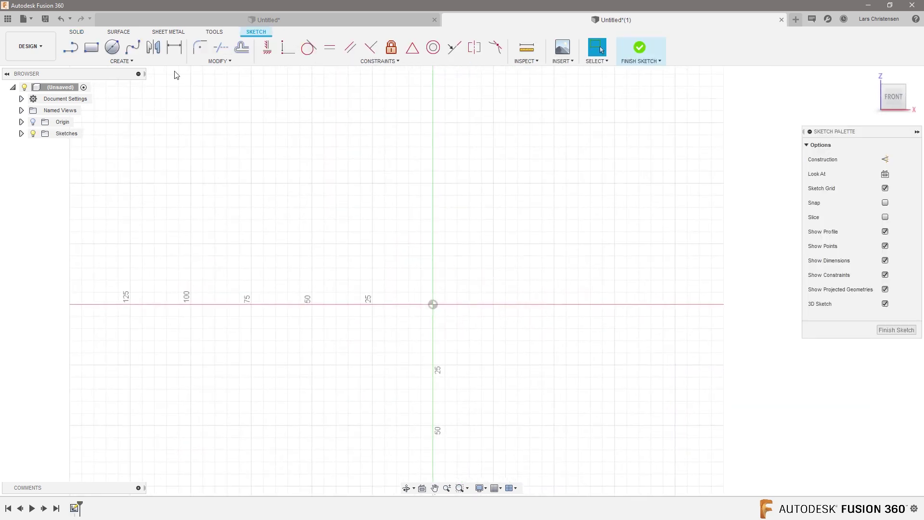
pyautogui.press('l')
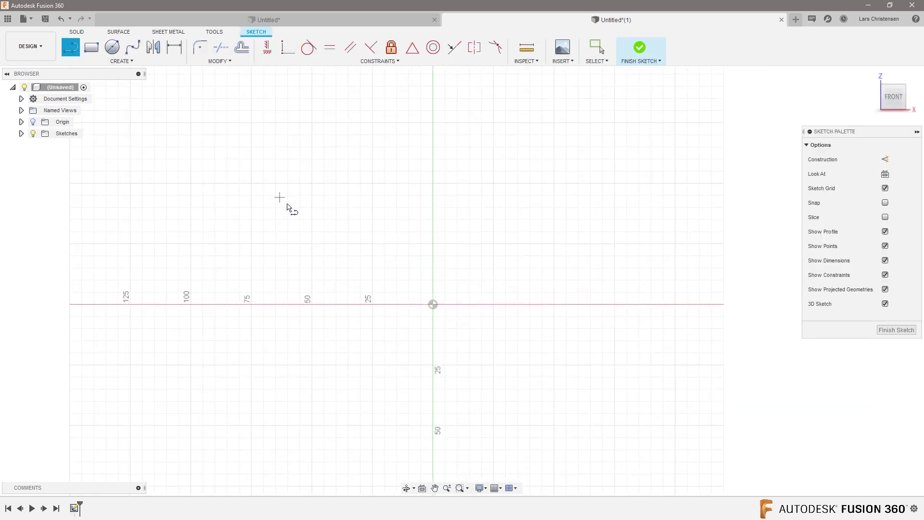
pyautogui.click(433, 304)
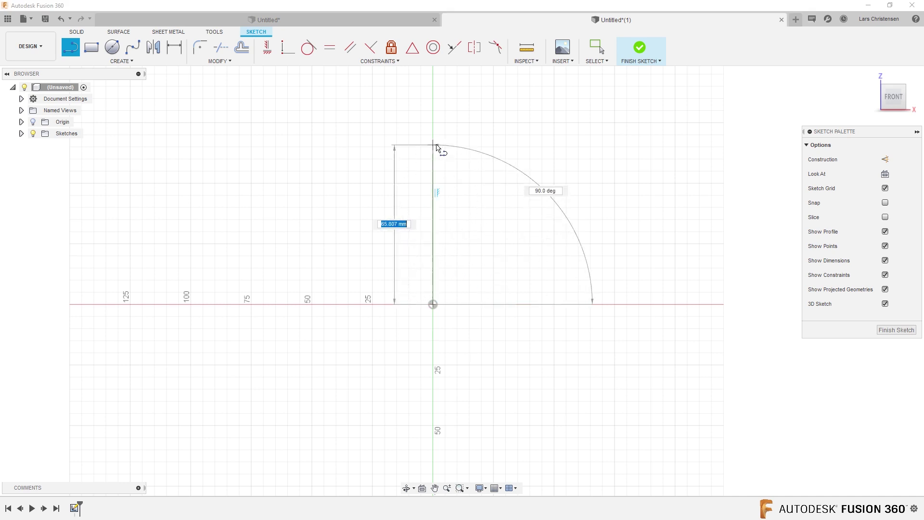
pyautogui.write('50')
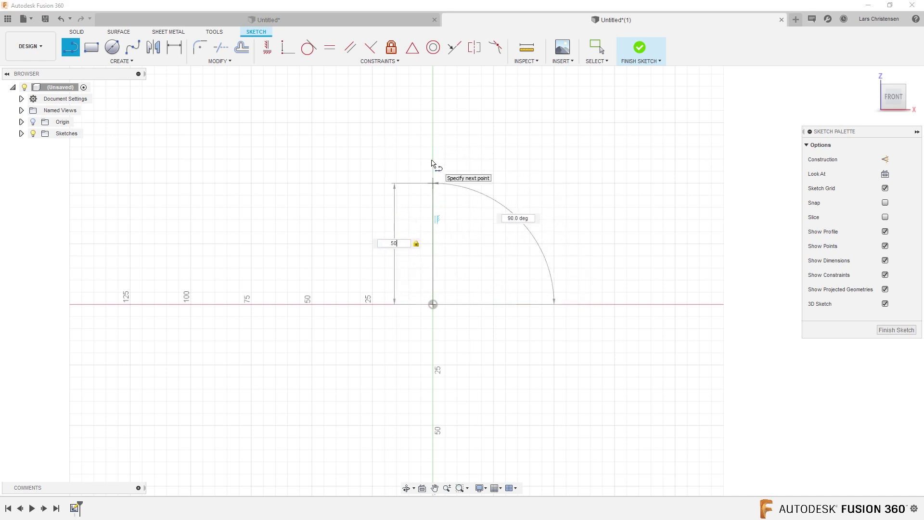
pyautogui.press('Return')
pyautogui.press('Escape')
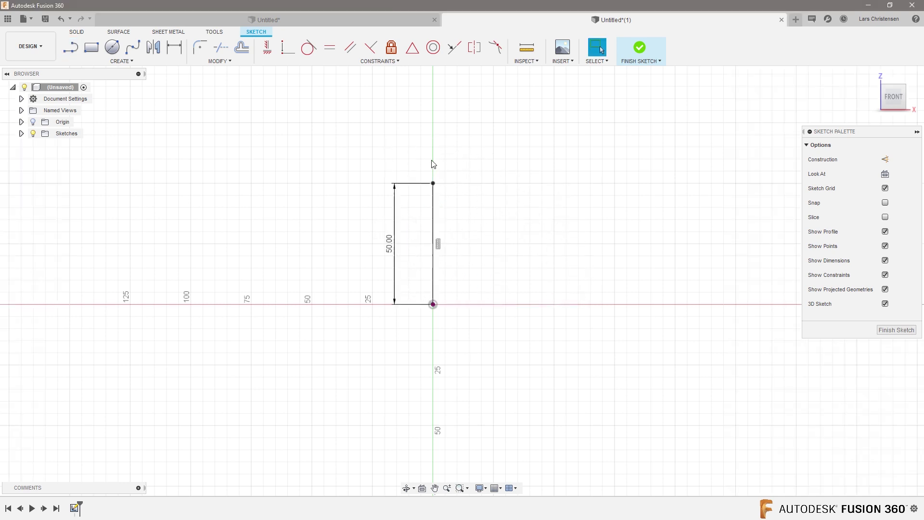
# Step: Draw the three-step staircase outline from the line's top back to the origin
pyautogui.press('l')
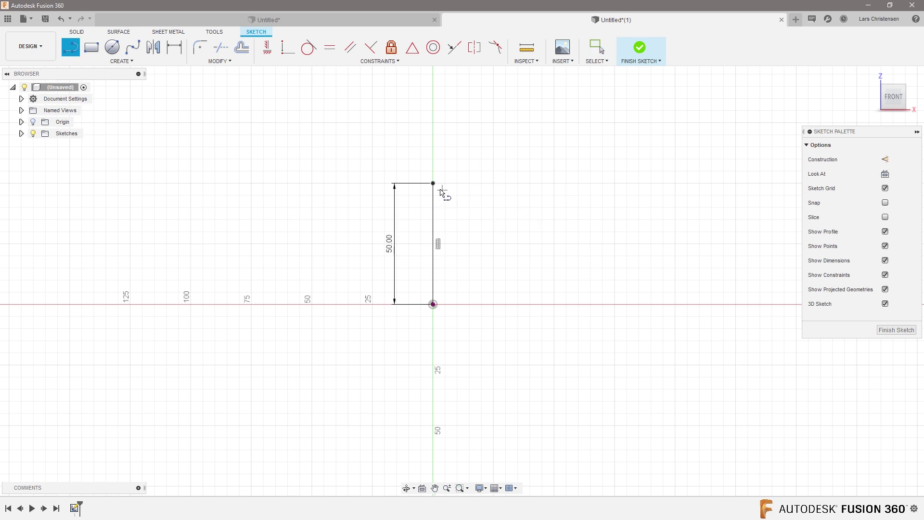
pyautogui.click(433, 183)
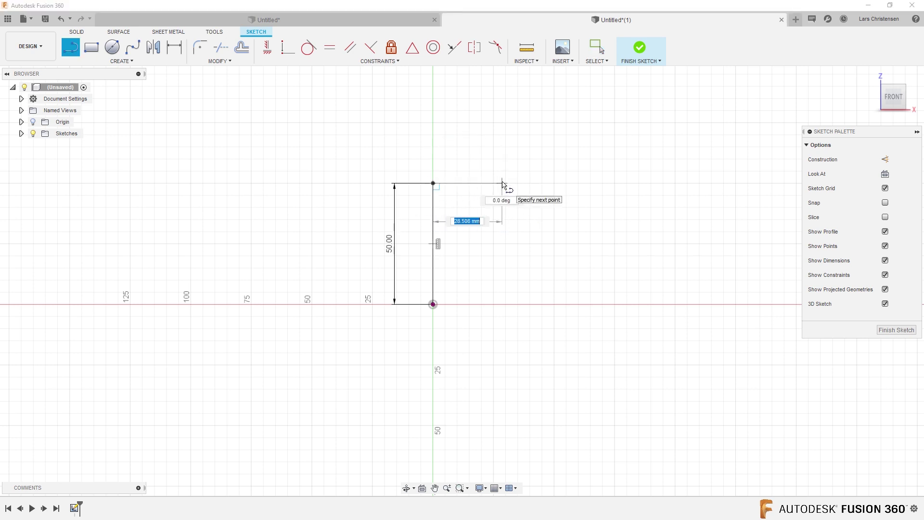
pyautogui.click(502, 184)
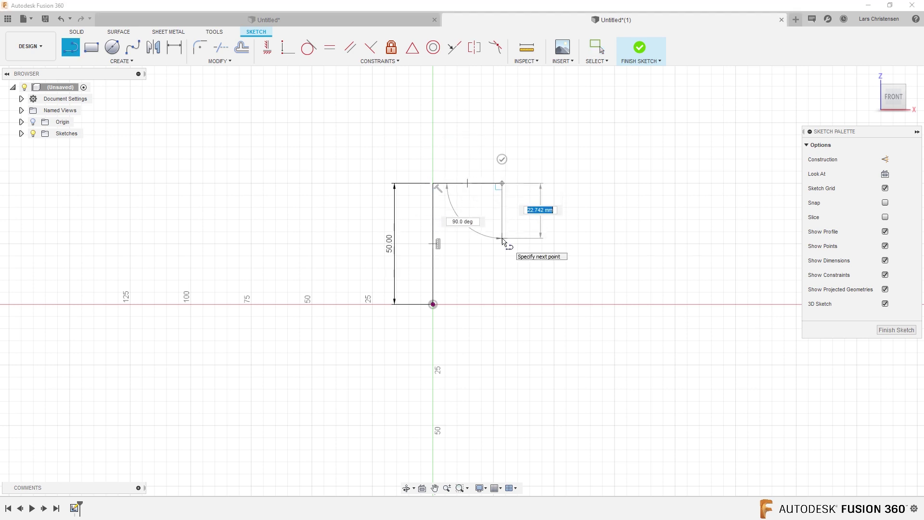
pyautogui.click(502, 237)
pyautogui.click(591, 238)
pyautogui.click(591, 286)
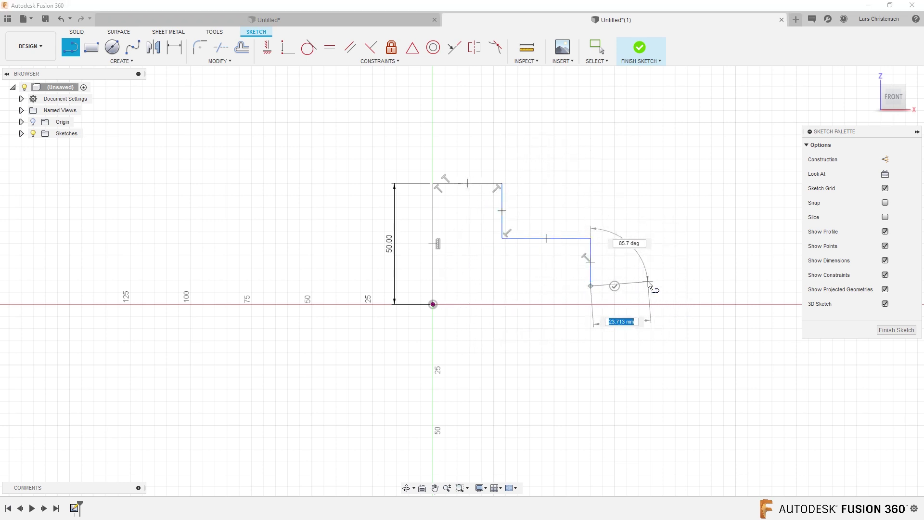
pyautogui.click(648, 286)
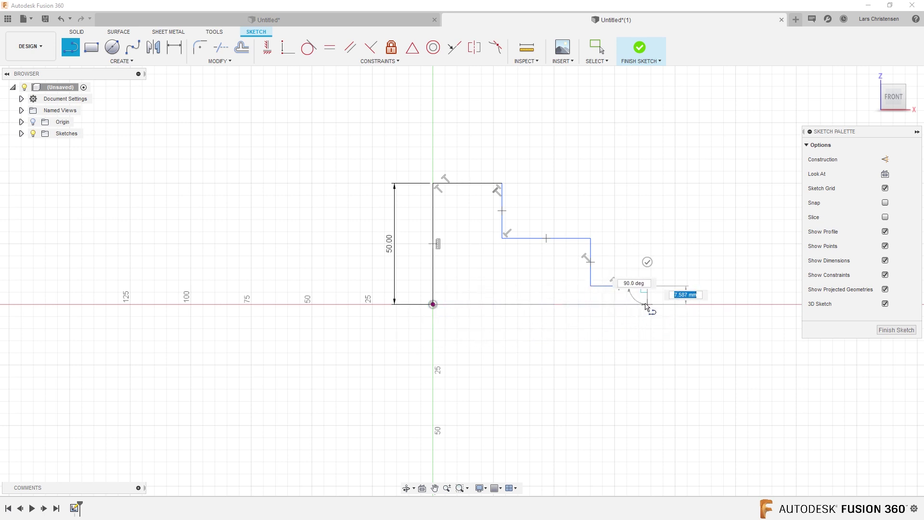
pyautogui.click(648, 305)
pyautogui.click(433, 305)
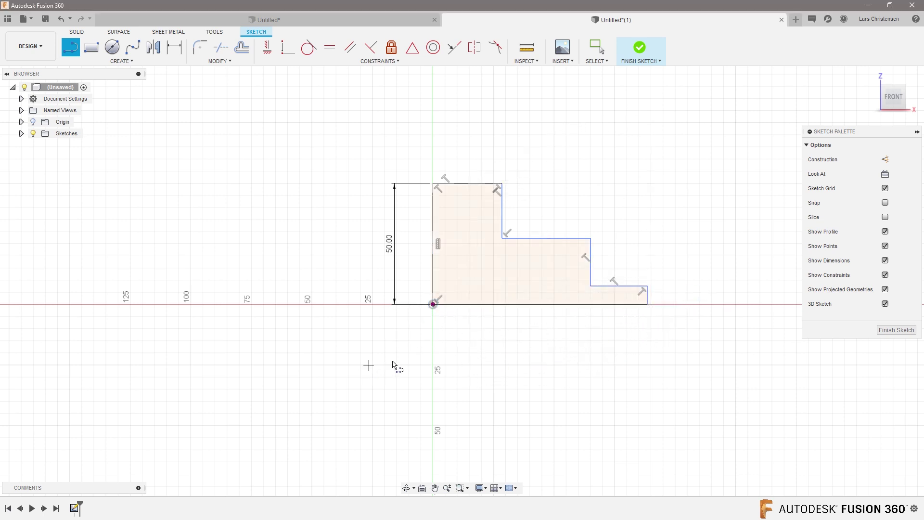
pyautogui.scroll(2, 746, 256)
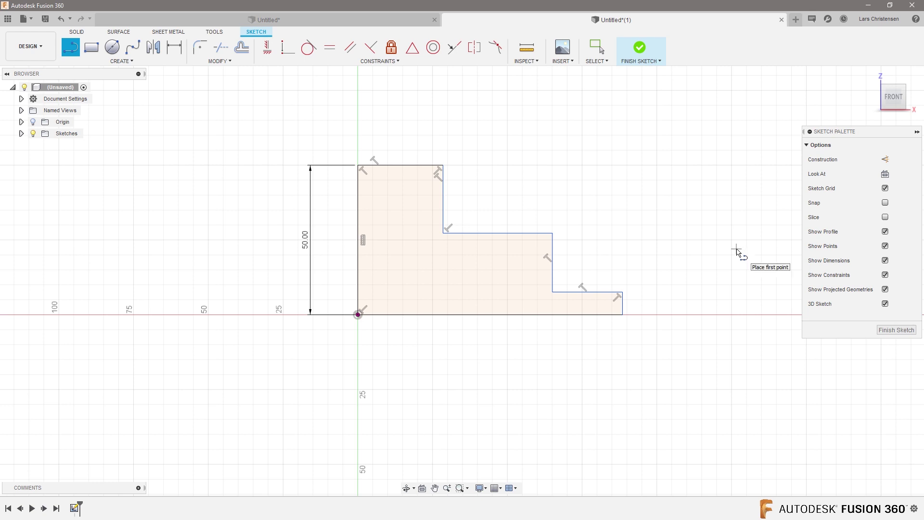
# Step: Dimension the profile's bottom edge to 100 mm
pyautogui.press('d')
pyautogui.click(481, 315)
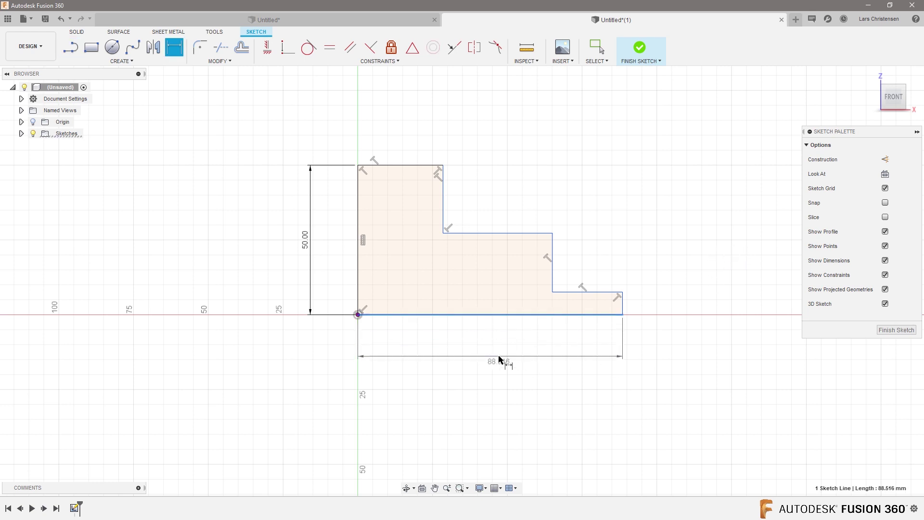
pyautogui.click(500, 357)
pyautogui.write('100')
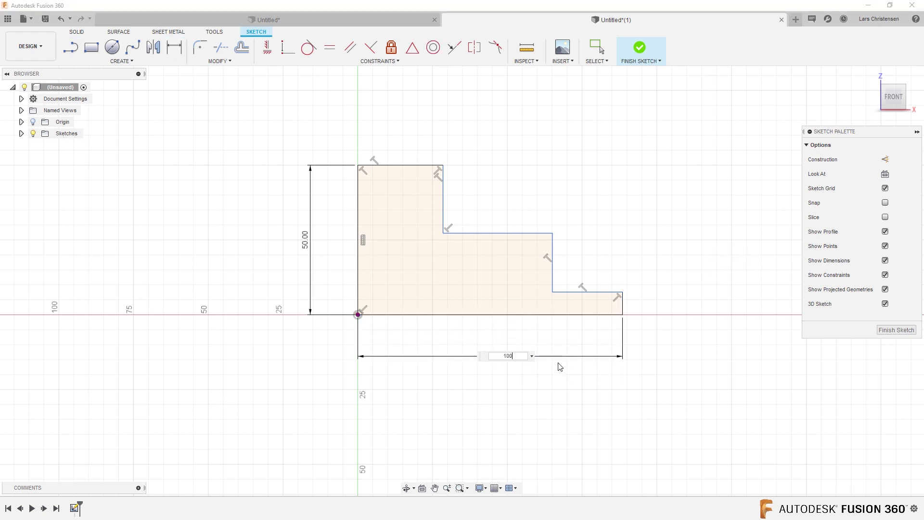
pyautogui.press('Return')
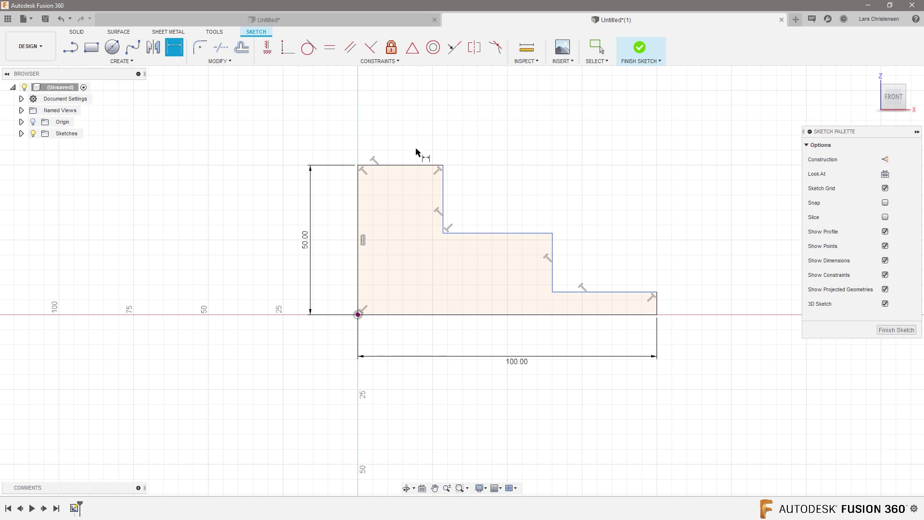
# Step: Dimension the top edge to 100/3 and make the middle edge equal it (=d3)
pyautogui.click(412, 165)
pyautogui.click(409, 120)
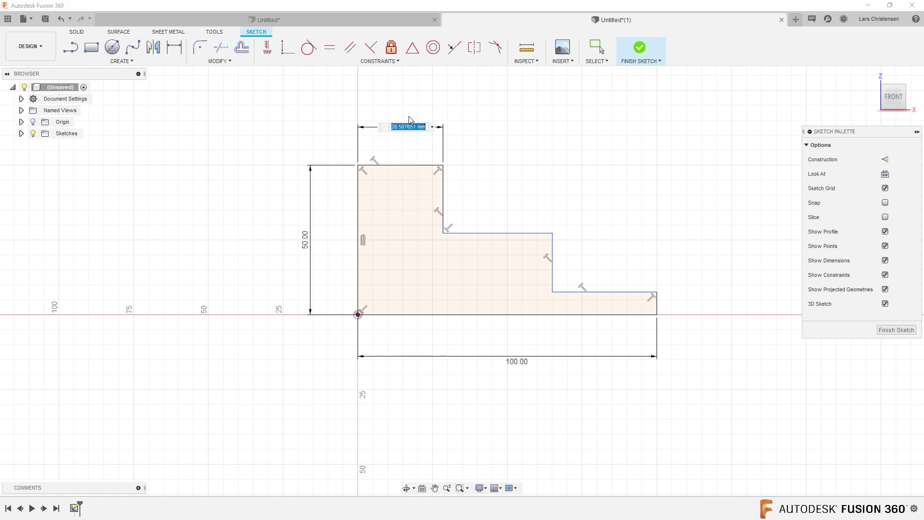
pyautogui.write('100/3')
pyautogui.press('Return')
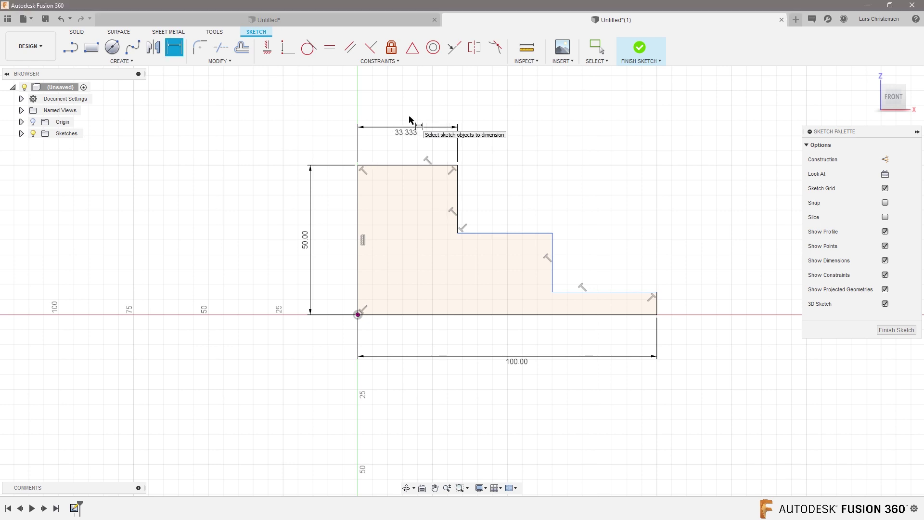
pyautogui.click(510, 234)
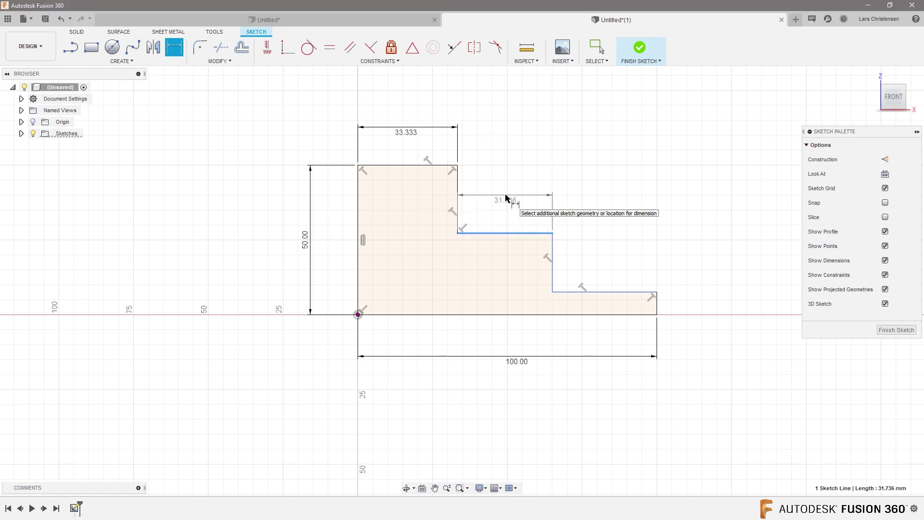
pyautogui.click(505, 198)
pyautogui.click(410, 135)
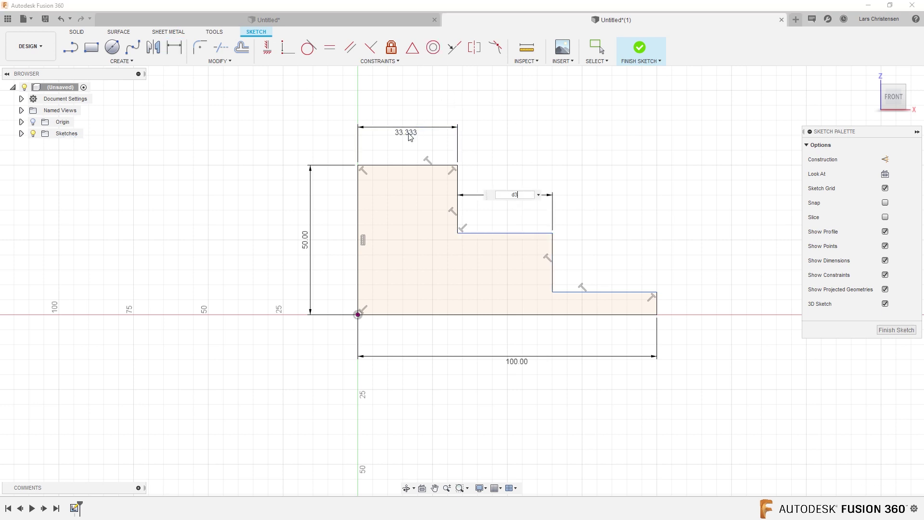
pyautogui.press('Return')
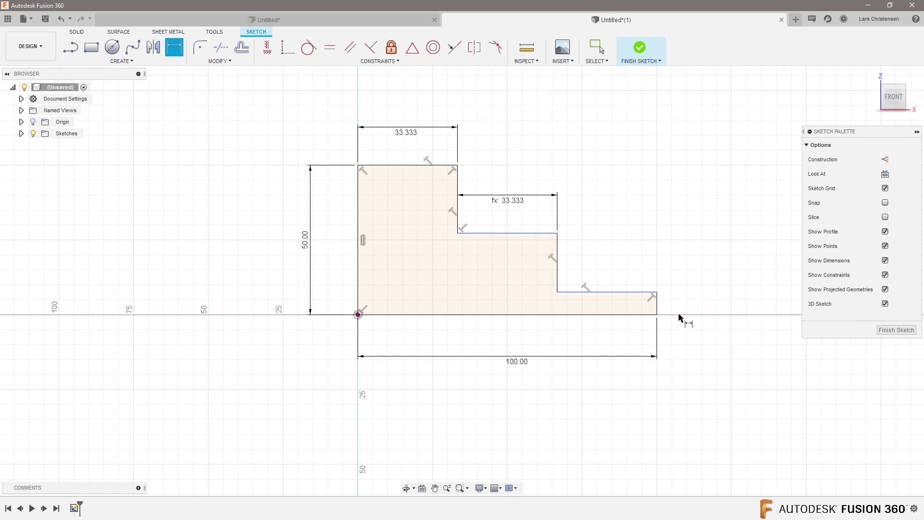
# Step: Dimension the right edge to 50/3 and make the middle rise equal it (=d5)
pyautogui.click(657, 306)
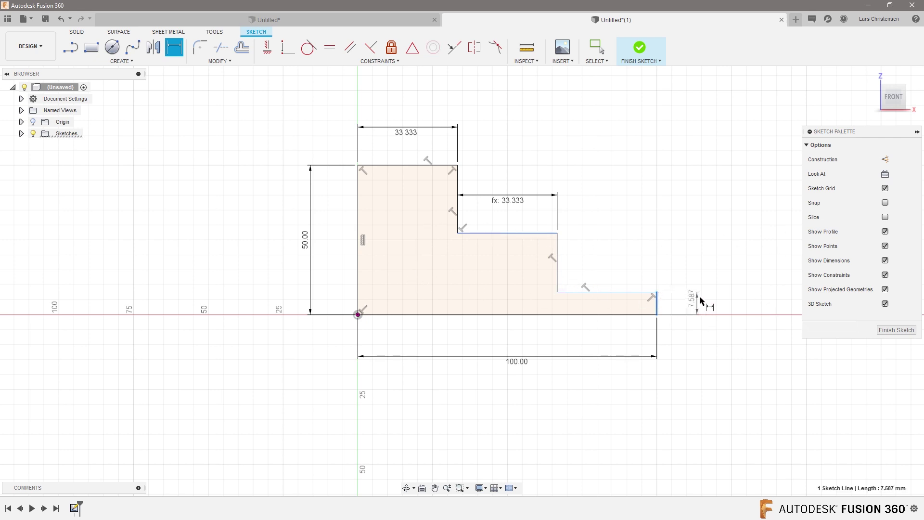
pyautogui.click(704, 307)
pyautogui.write('50')
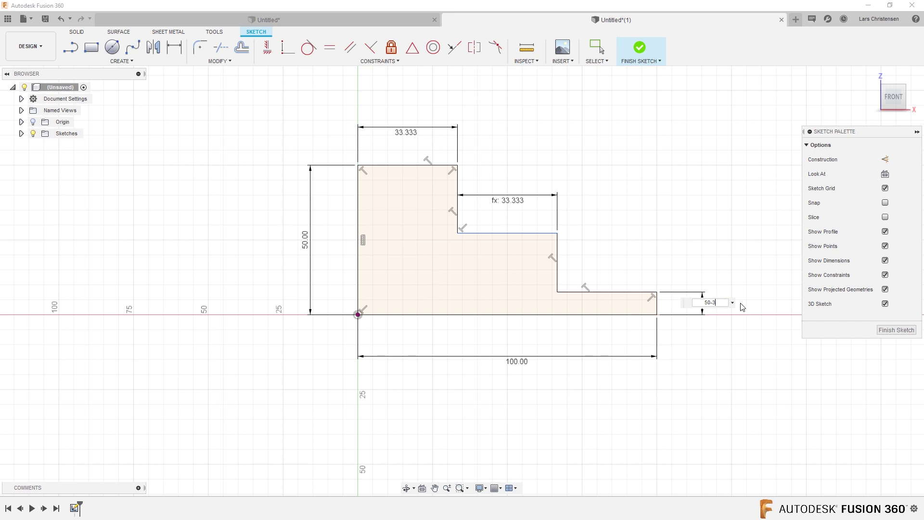
pyautogui.write('/3')
pyautogui.press('Return')
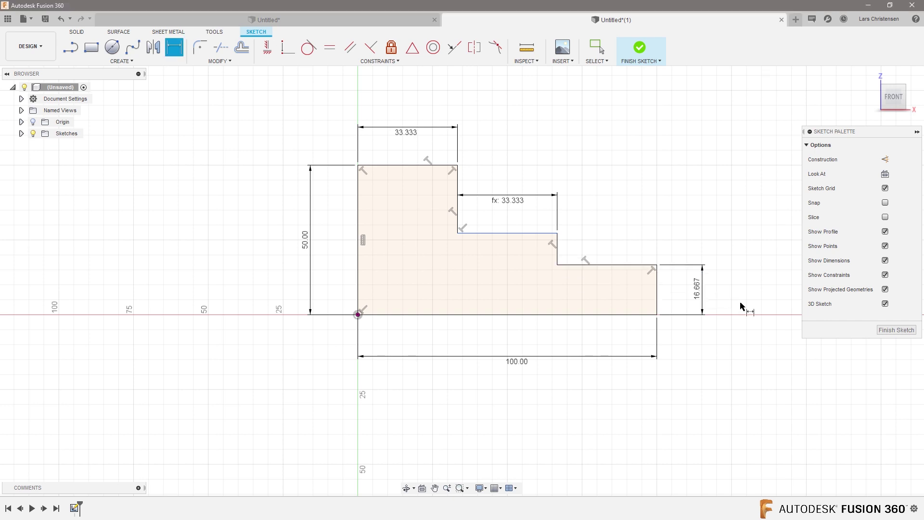
pyautogui.click(557, 248)
pyautogui.click(624, 248)
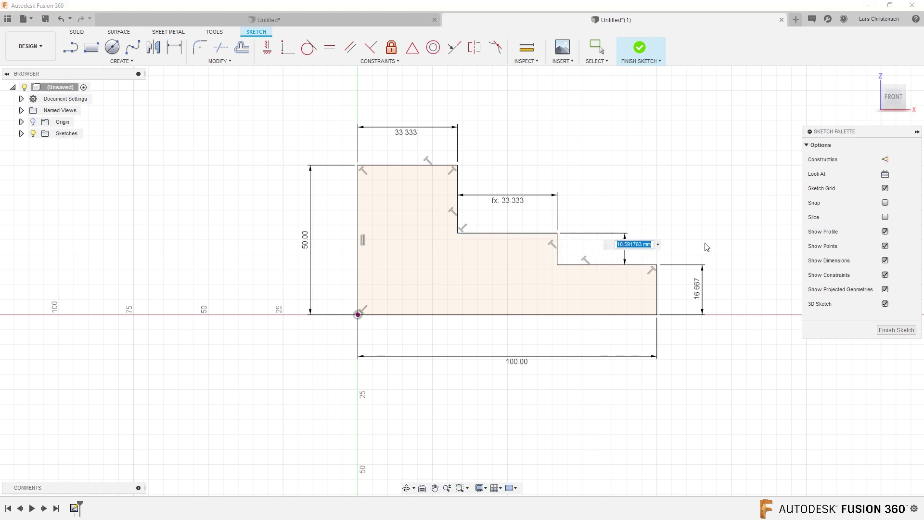
pyautogui.click(704, 295)
pyautogui.press('Return')
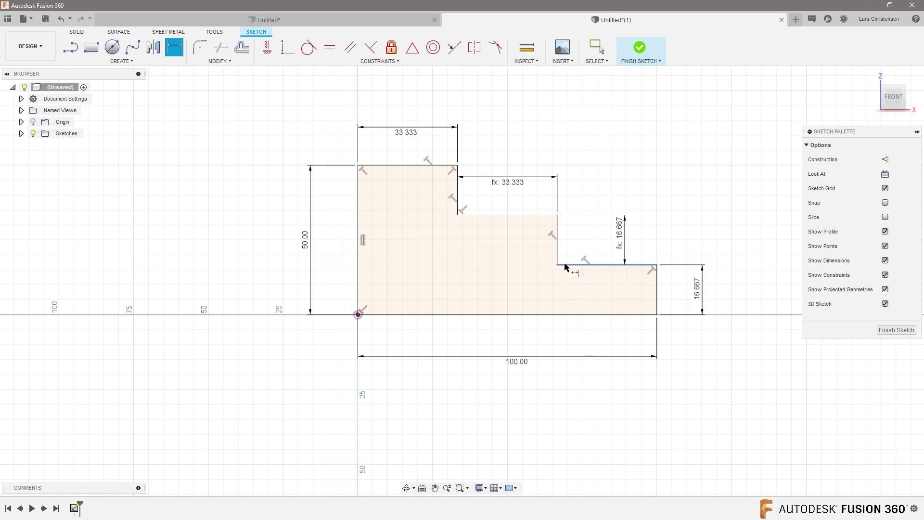
# Step: Revolve the stepped profile a full 360° around its left vertical edge
pyautogui.click(77, 32)
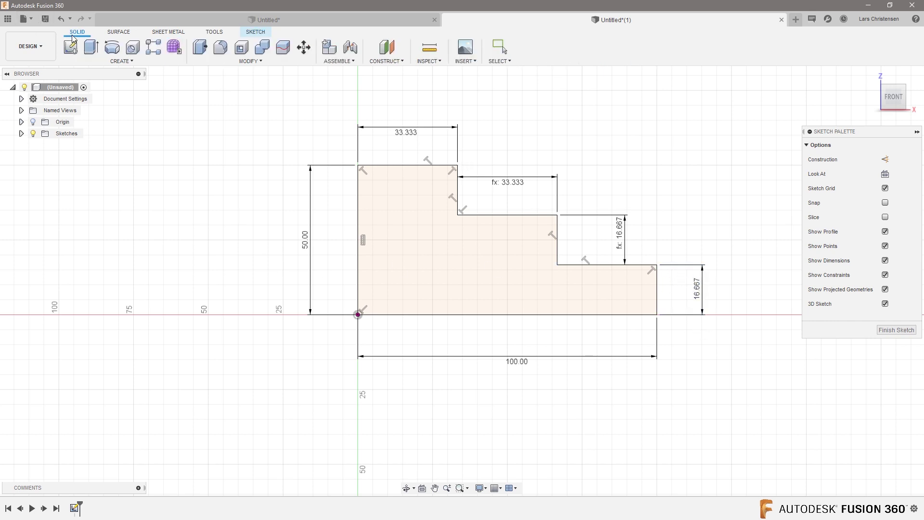
pyautogui.click(110, 52)
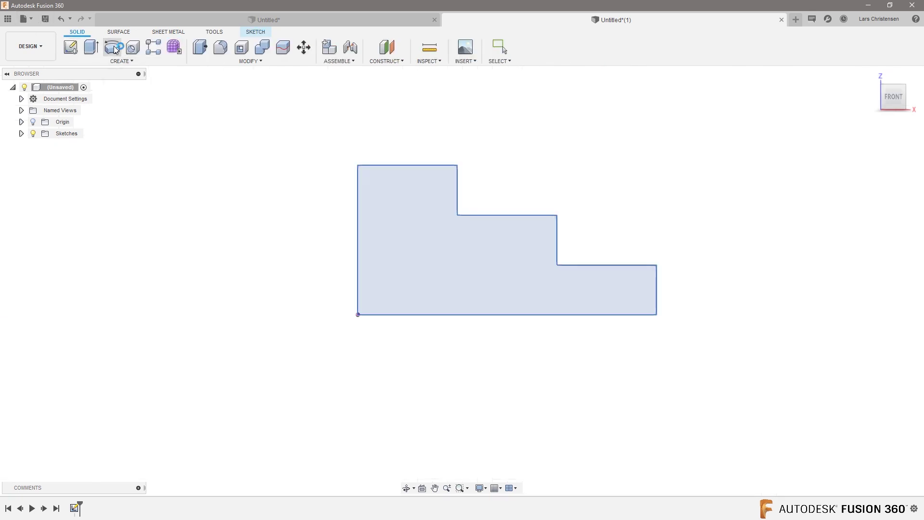
pyautogui.click(515, 267)
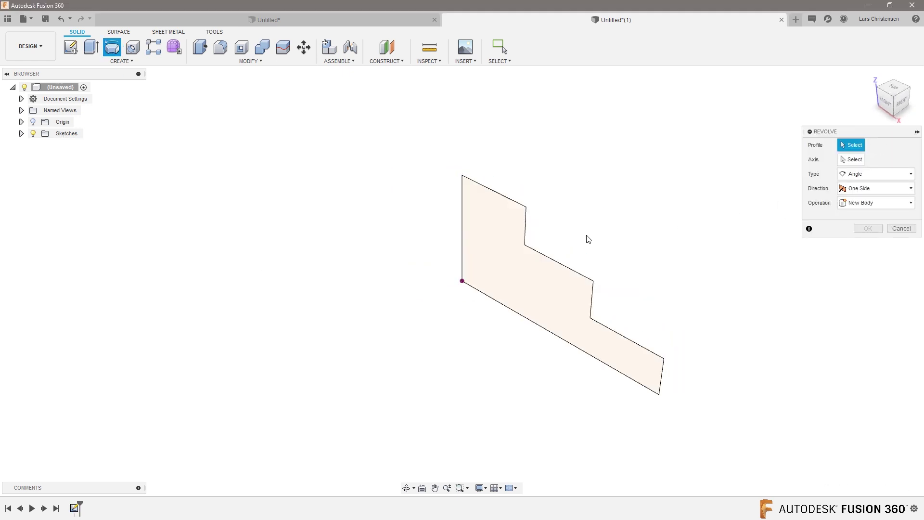
pyautogui.click(505, 253)
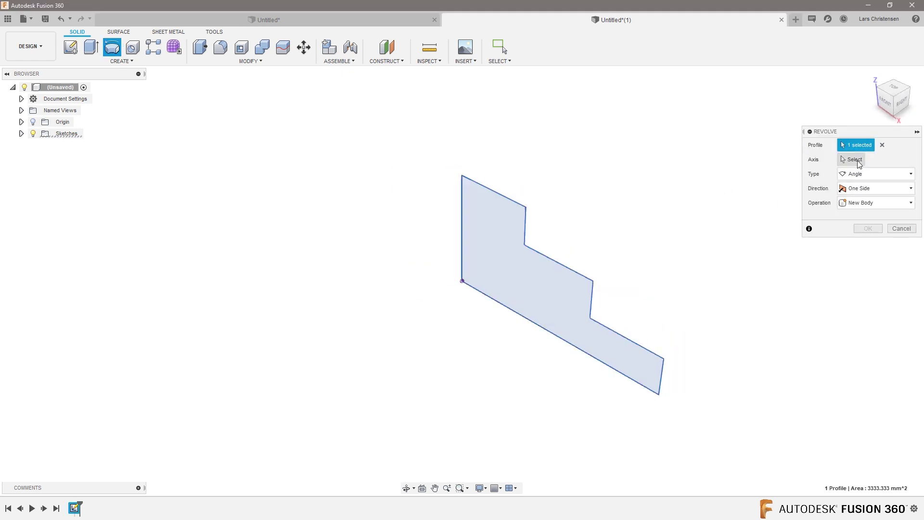
pyautogui.click(460, 200)
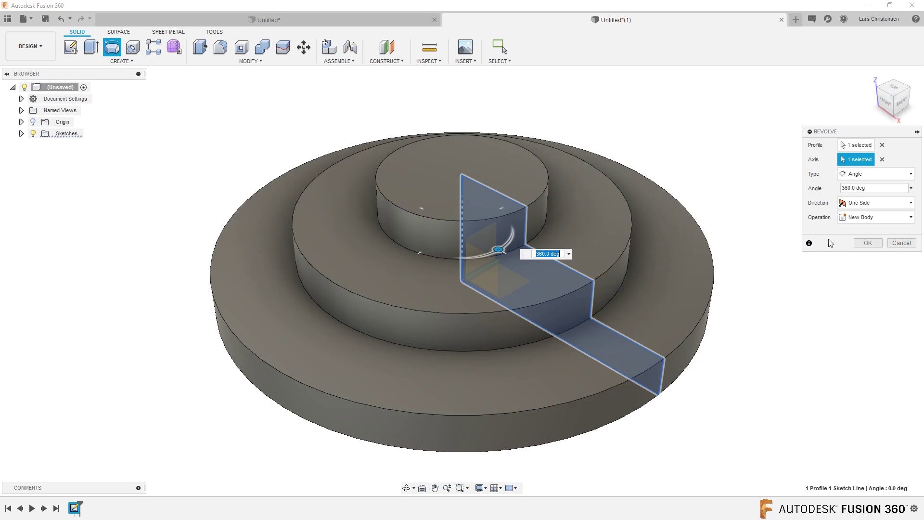
pyautogui.press('Return')
pyautogui.scroll(-1, 182, 260)
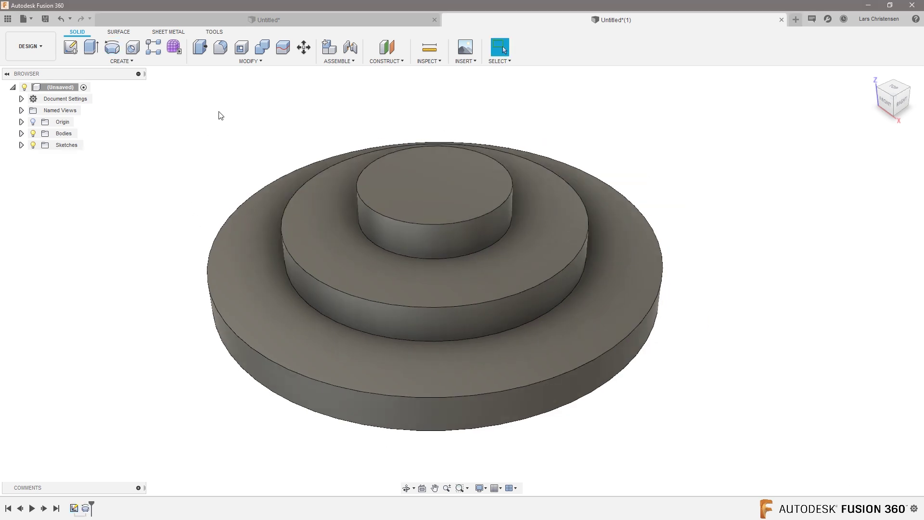
# Step: Fillet the top outer edges of the tiers with a 1 mm radius
pyautogui.click(221, 47)
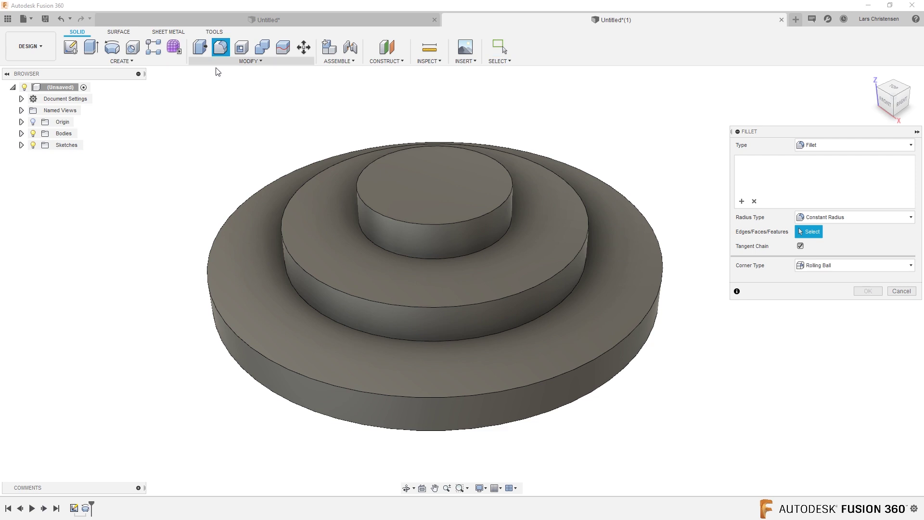
pyautogui.click(371, 213)
pyautogui.click(299, 372)
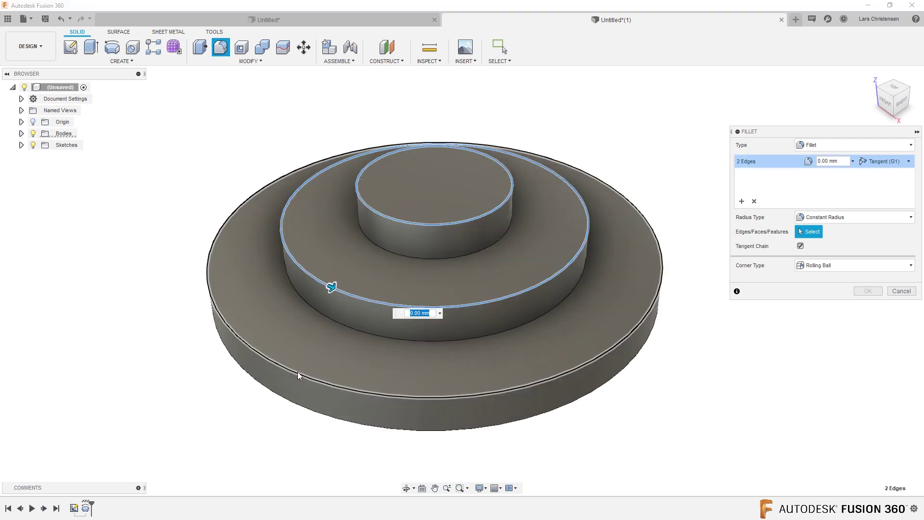
pyautogui.write('1')
pyautogui.press('Return')
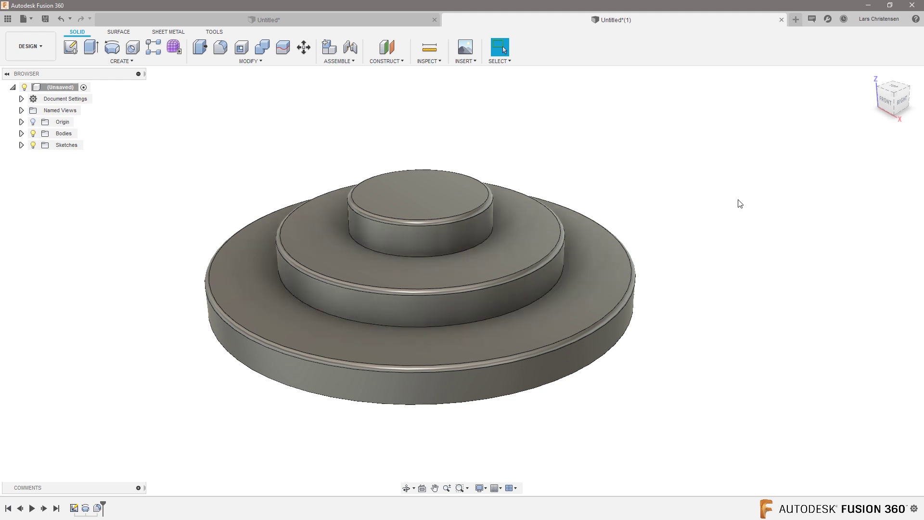
pyautogui.press('a')
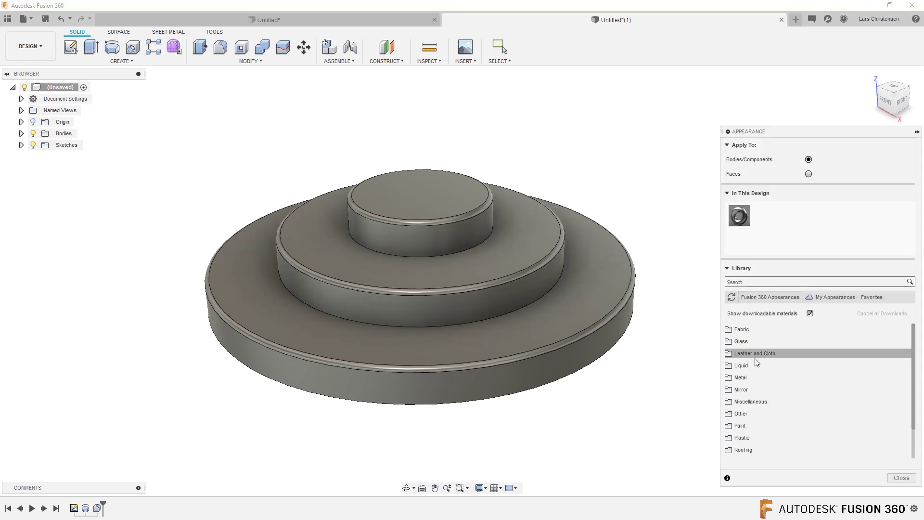
# Step: Apply the Paint - Enamel Glossy (Blue) appearance to the stepped disc
pyautogui.click(742, 426)
pyautogui.scroll(-3, 753, 436)
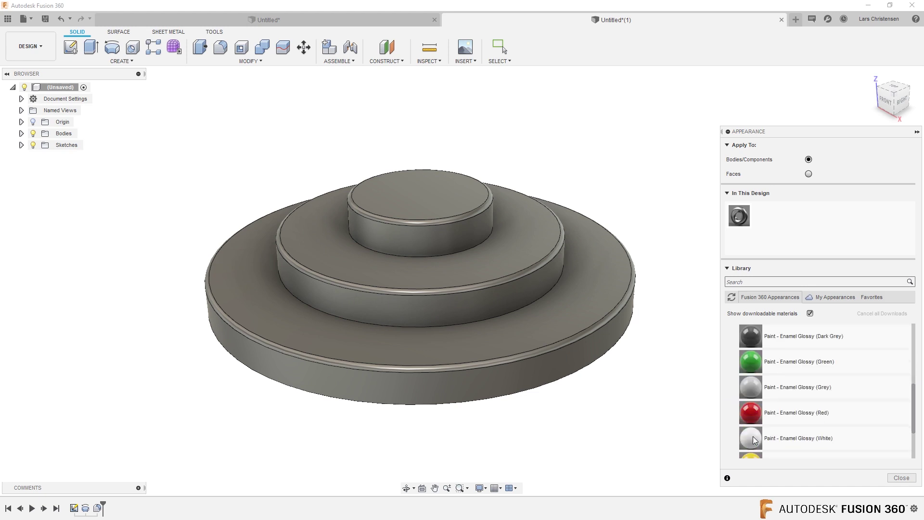
pyautogui.scroll(2, 753, 436)
pyautogui.moveTo(786, 377)
pyautogui.mouseDown()
pyautogui.moveTo(493, 267)
pyautogui.moveTo(563, 386)
pyautogui.mouseUp()
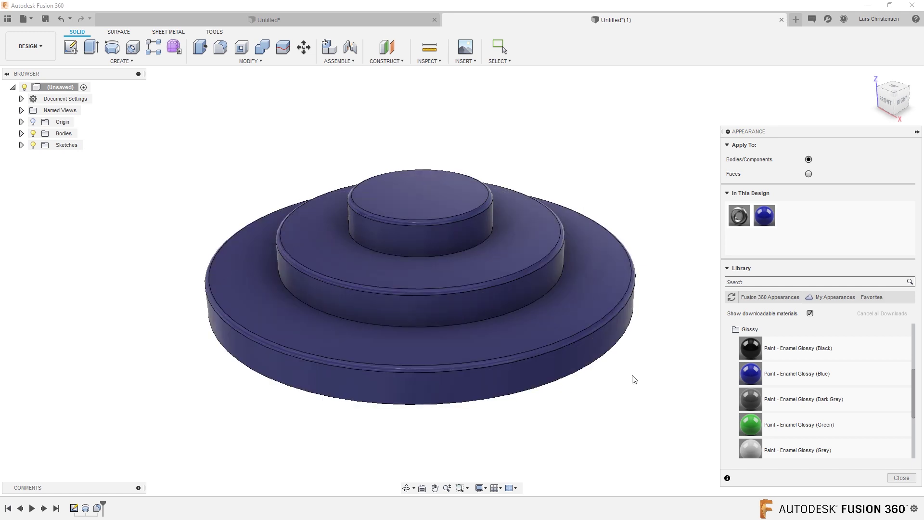
# Step: Edit the blue paint to a lighter sky blue (RGB 64, 172, 238)
pyautogui.rightClick(764, 216)
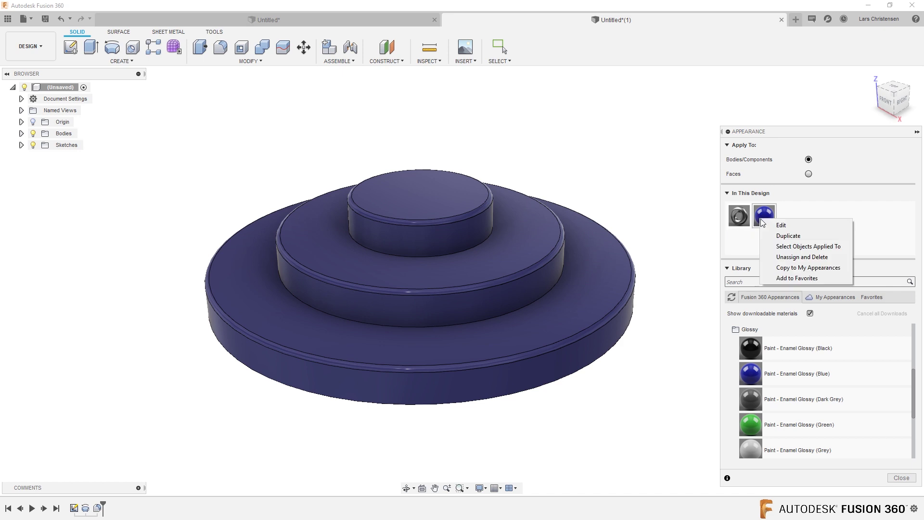
pyautogui.click(781, 225)
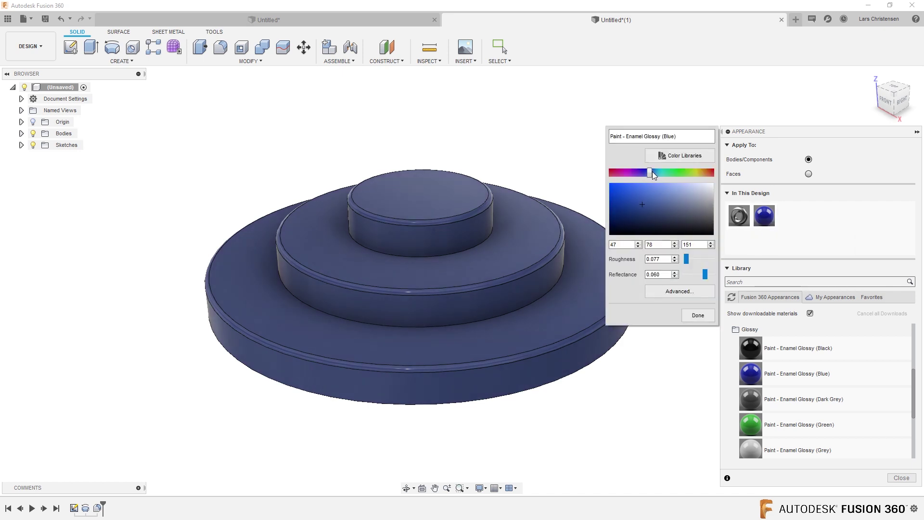
pyautogui.moveTo(652, 172); pyautogui.dragTo(659, 172)
pyautogui.moveTo(642, 203)
pyautogui.mouseDown()
pyautogui.moveTo(612, 190)
pyautogui.moveTo(654, 174)
pyautogui.moveTo(633, 187)
pyautogui.mouseUp()
pyautogui.click(698, 315)
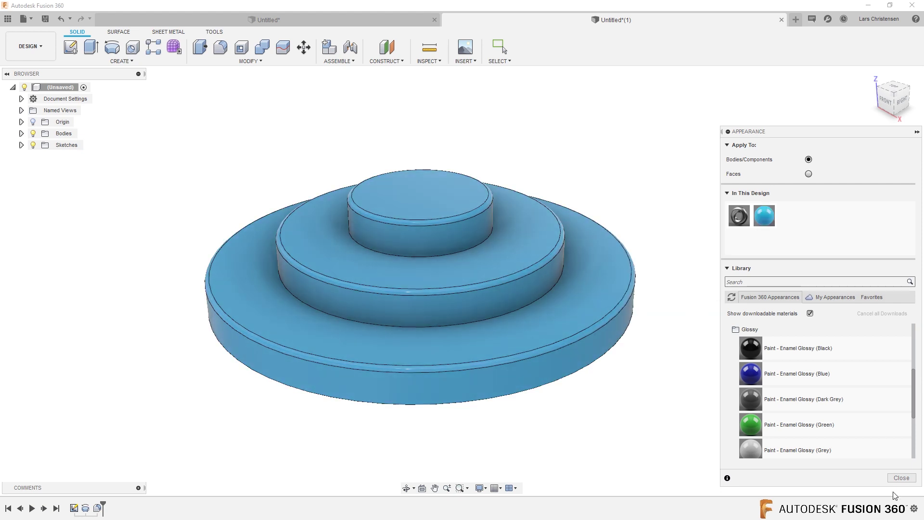
pyautogui.click(901, 478)
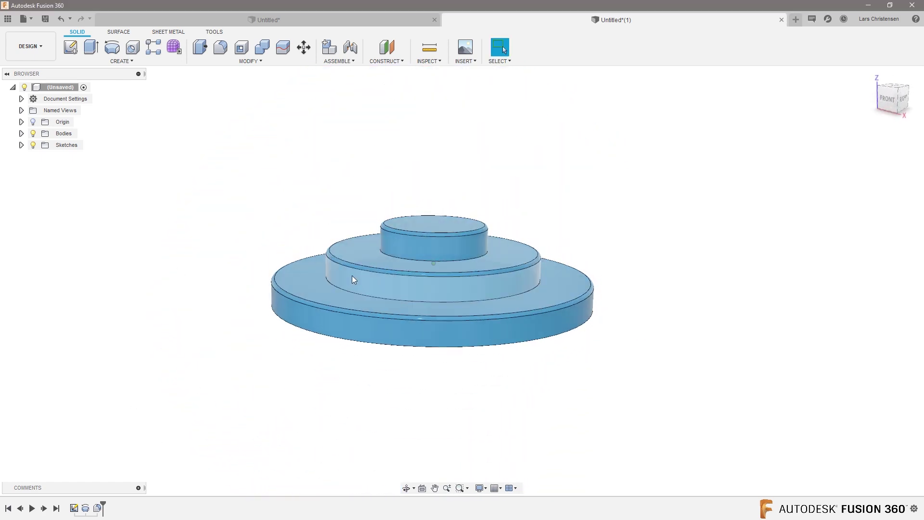
# Step: Round the base edges of the top and middle tiers with 1 mm fillets
pyautogui.keyDown('shift'); pyautogui.moveTo(352, 276); pyautogui.dragTo(303, 308, button='middle'); pyautogui.keyUp('shift')
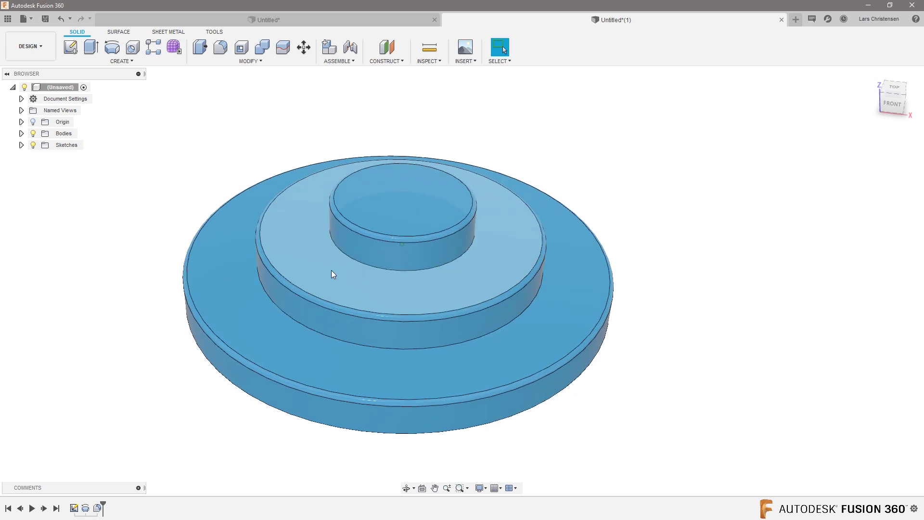
pyautogui.click(220, 47)
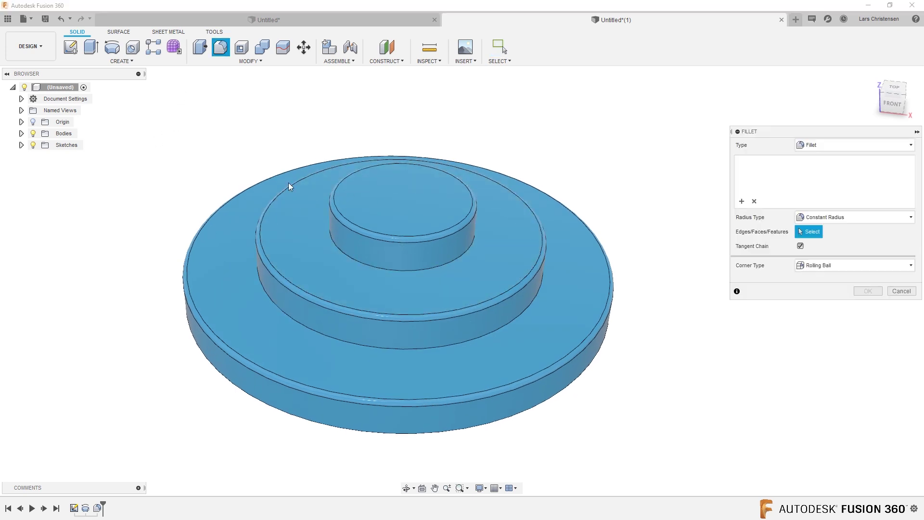
pyautogui.click(339, 247)
pyautogui.click(311, 332)
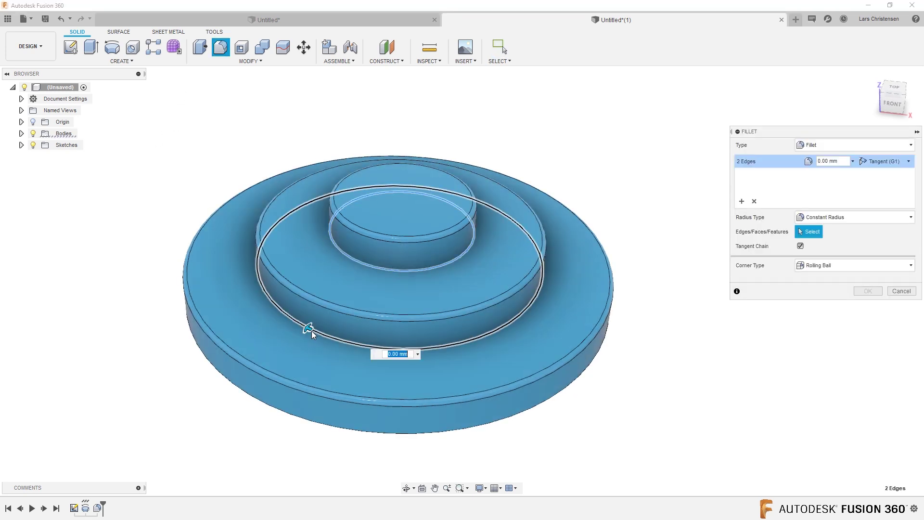
pyautogui.write('1')
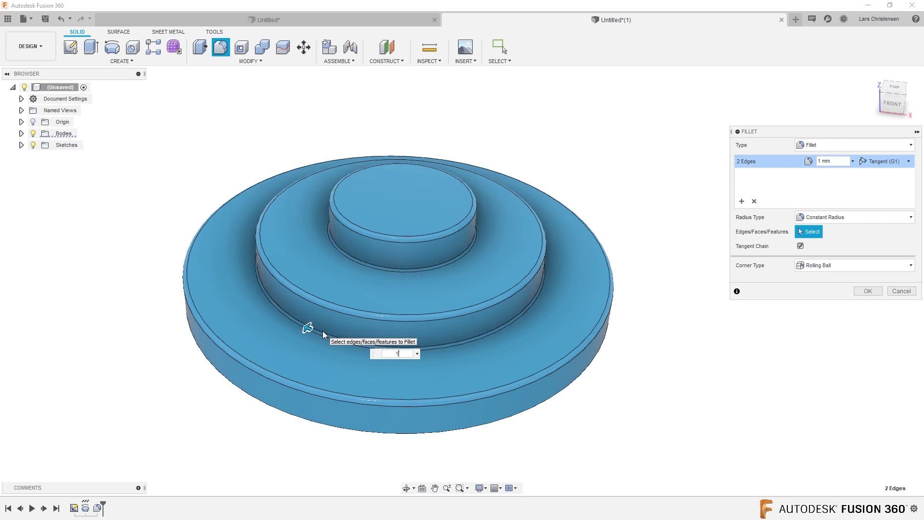
pyautogui.press('Return')
pyautogui.keyDown('shift'); pyautogui.moveTo(136, 361); pyautogui.dragTo(120, 403, button='middle'); pyautogui.keyUp('shift')
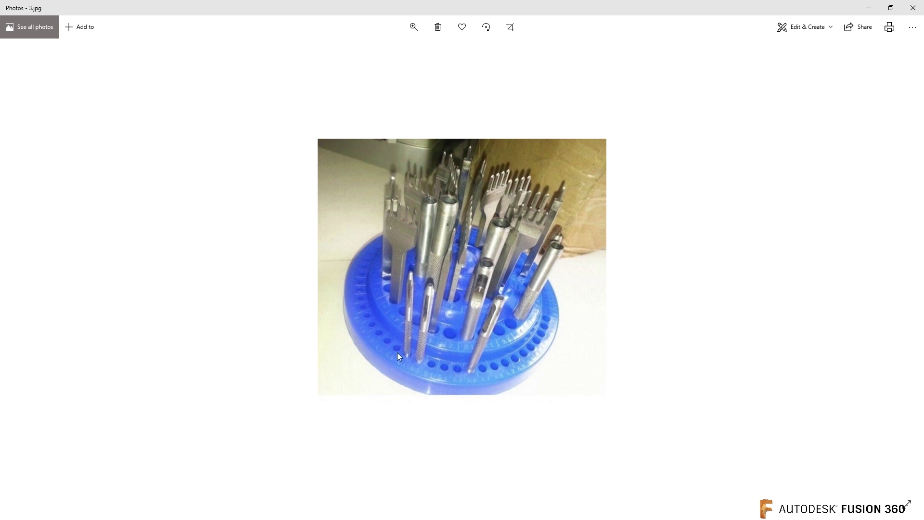
# Step: Return to the model and start a new sketch on the horizontal ground plane
pyautogui.click(869, 8)
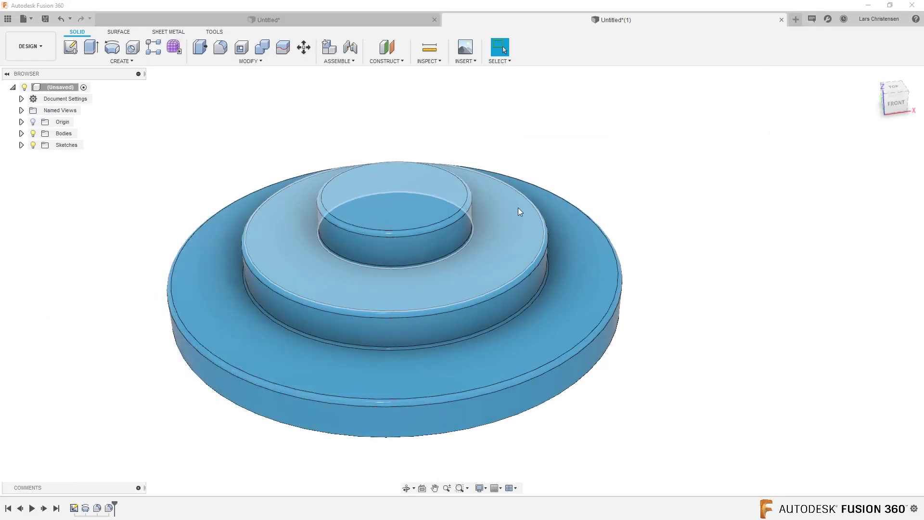
pyautogui.click(71, 47)
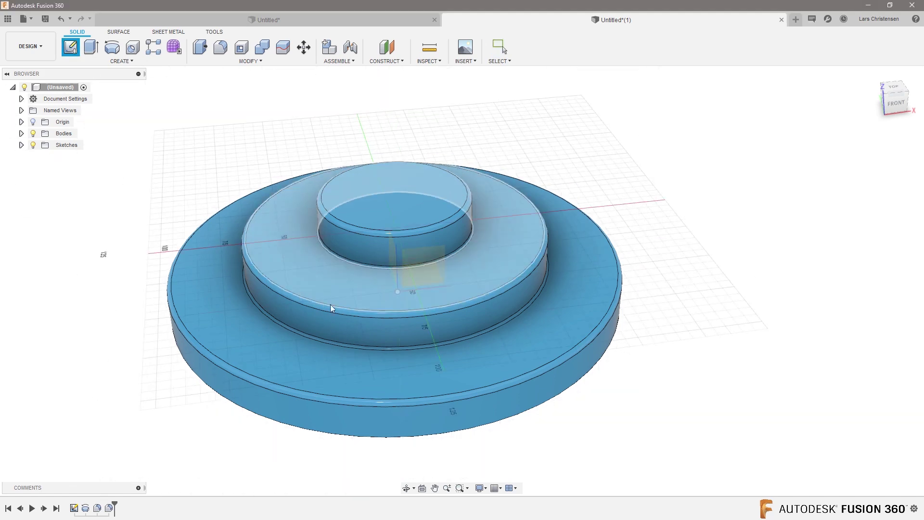
pyautogui.click(347, 285)
pyautogui.scroll(5, 524, 265)
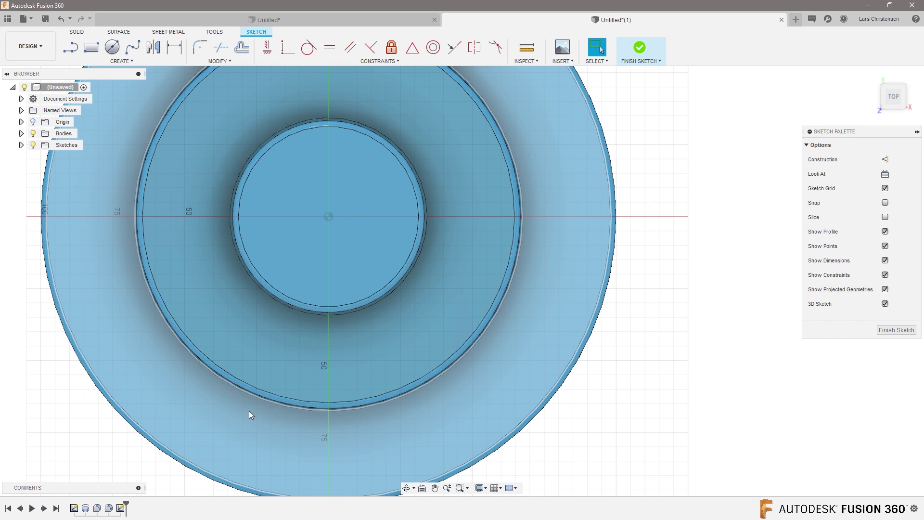
# Step: Project the middle tier's inner and outer circular edges into the sketch
pyautogui.press('p')
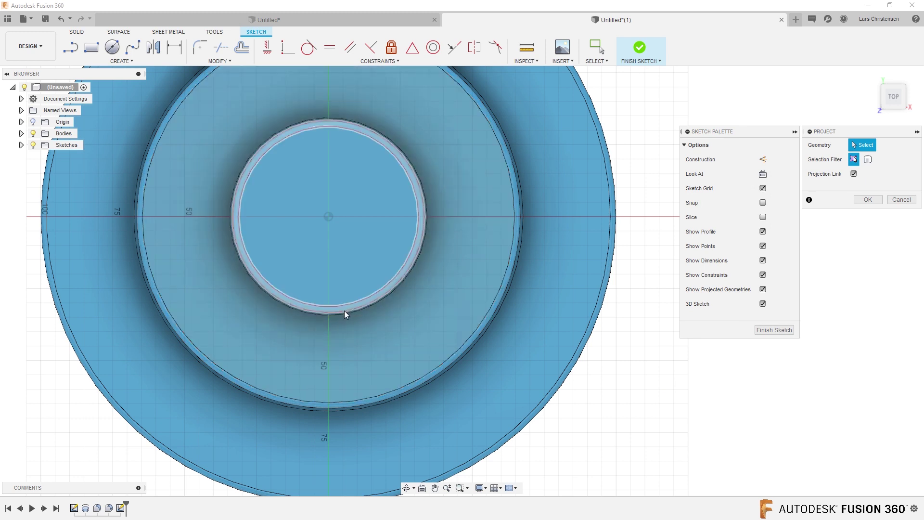
pyautogui.click(344, 312)
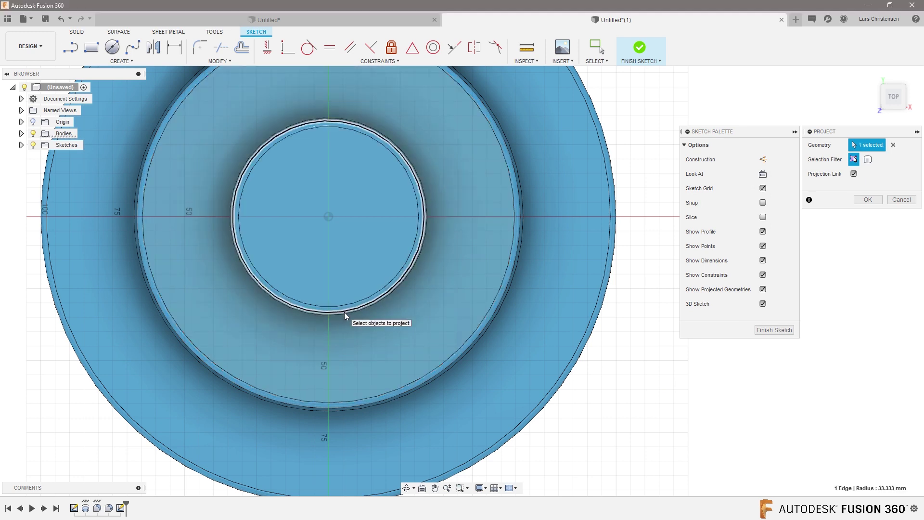
pyautogui.click(344, 312)
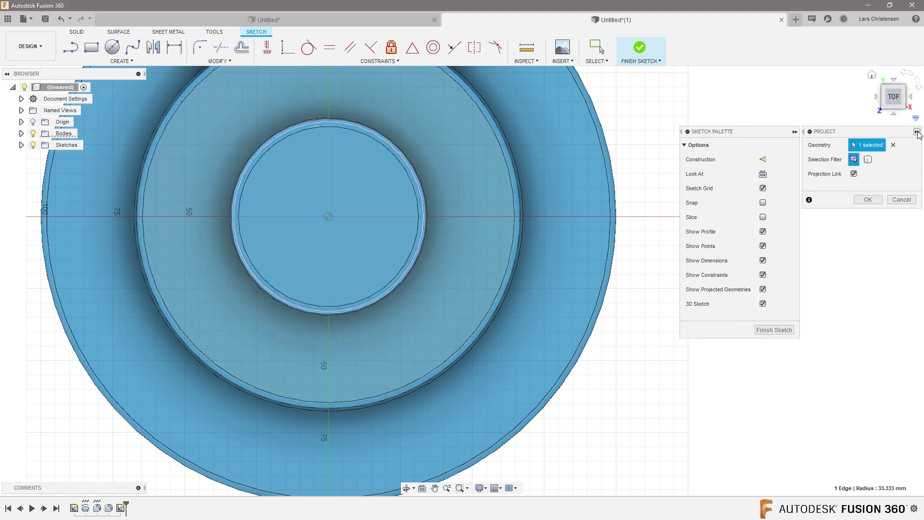
pyautogui.click(361, 312)
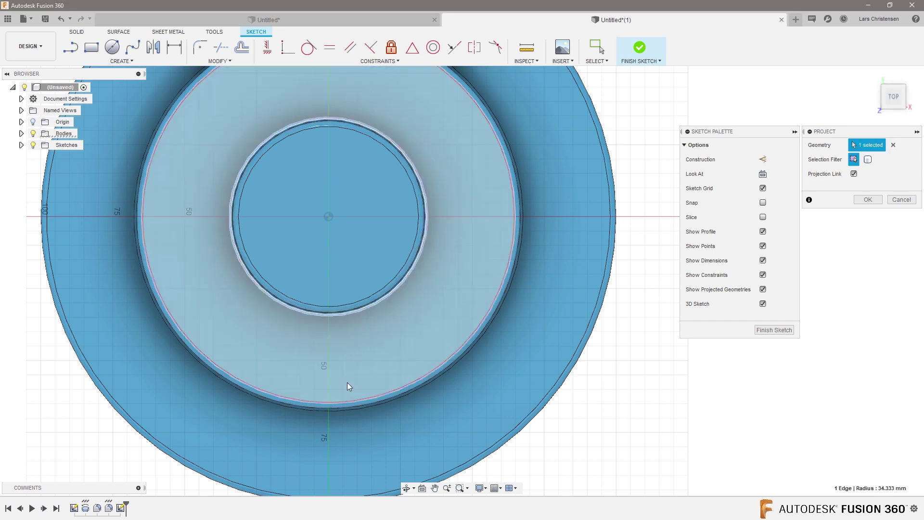
pyautogui.click(347, 400)
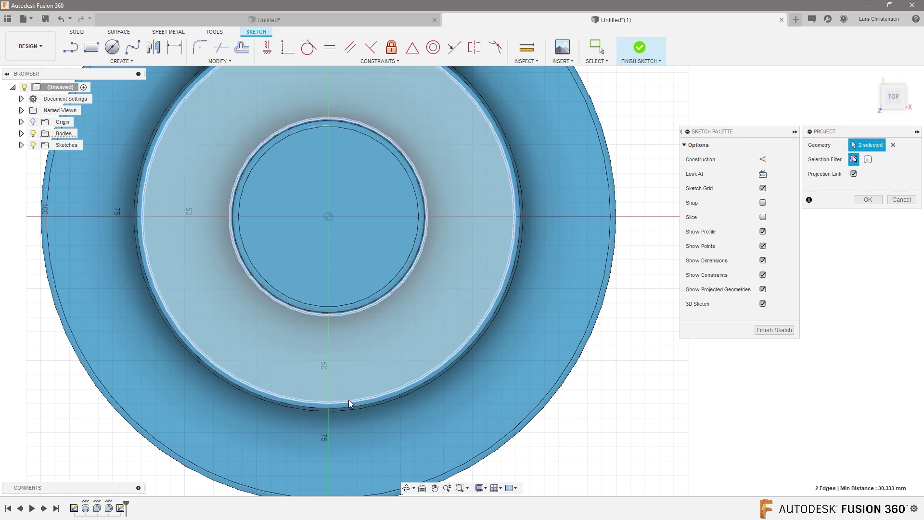
pyautogui.press('Return')
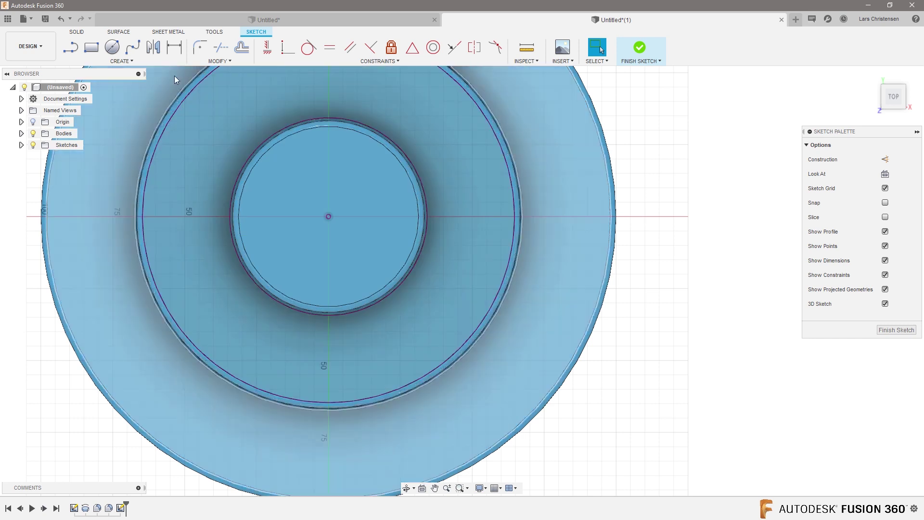
# Step: Draw a line from the inner projected circle down to the outer circle
pyautogui.click(70, 50)
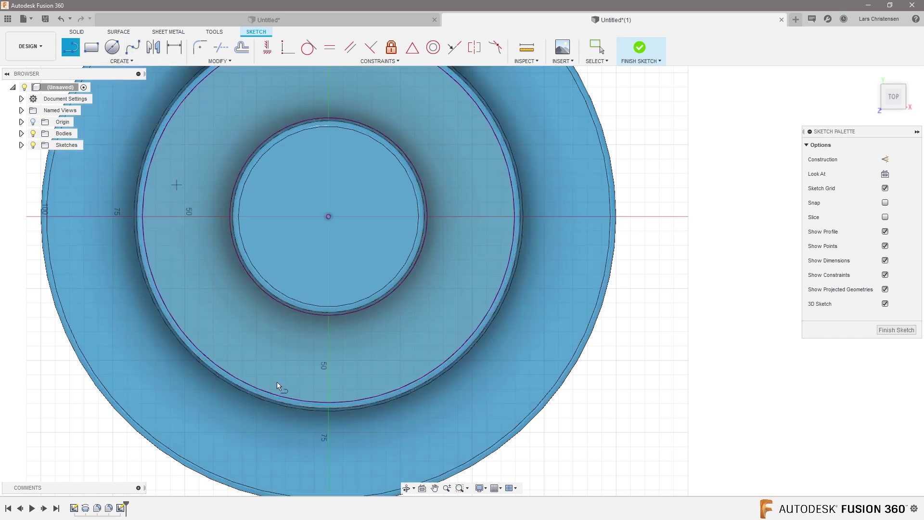
pyautogui.click(328, 316)
pyautogui.click(331, 403)
pyautogui.press('Escape')
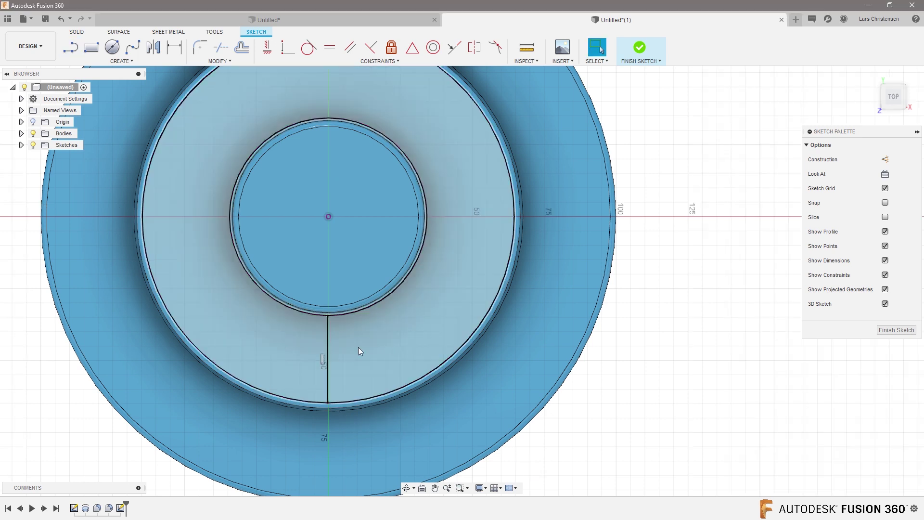
pyautogui.scroll(3, 234, 358)
pyautogui.moveTo(381, 303)
pyautogui.mouseDown()
pyautogui.moveTo(316, 303)
pyautogui.moveTo(165, 217)
pyautogui.moveTo(251, 287)
pyautogui.moveTo(306, 299)
pyautogui.mouseUp()
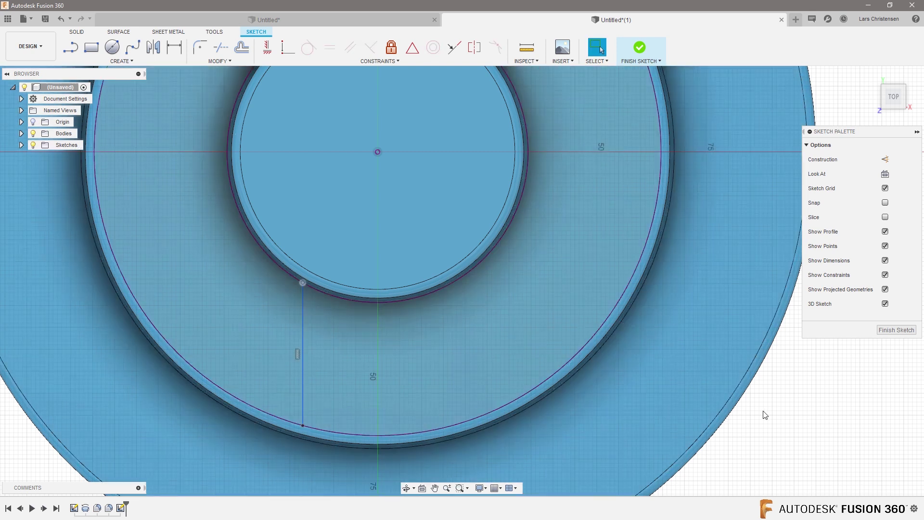
# Step: Constrain the line's top endpoint vertical with the sketch centre point
pyautogui.click(267, 47)
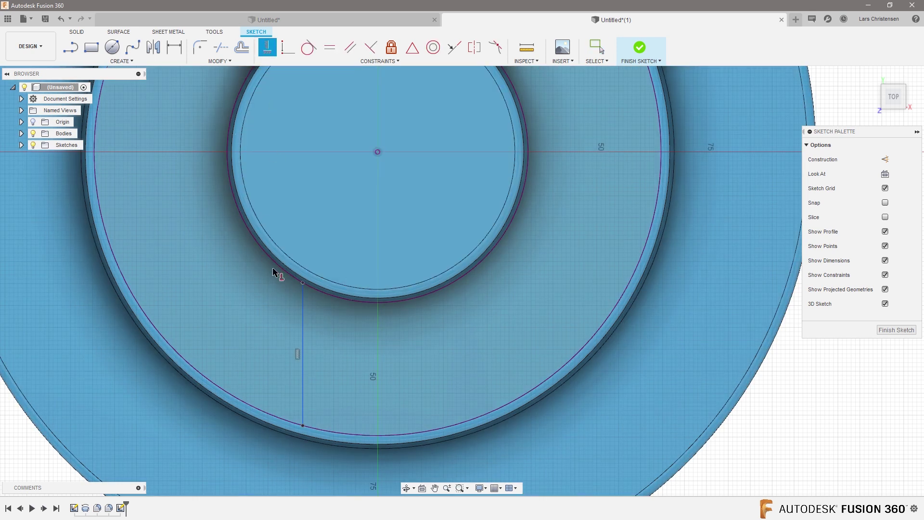
pyautogui.click(303, 283)
pyautogui.click(377, 153)
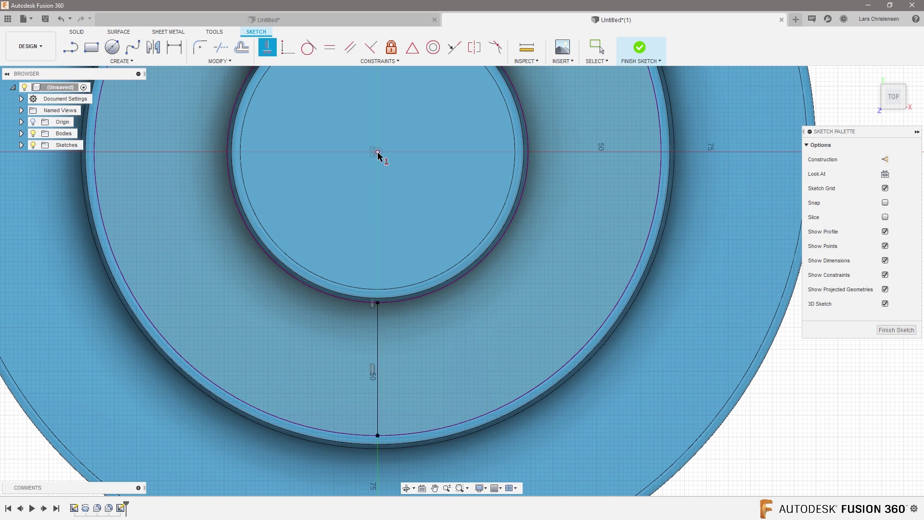
pyautogui.scroll(-4, 269, 398)
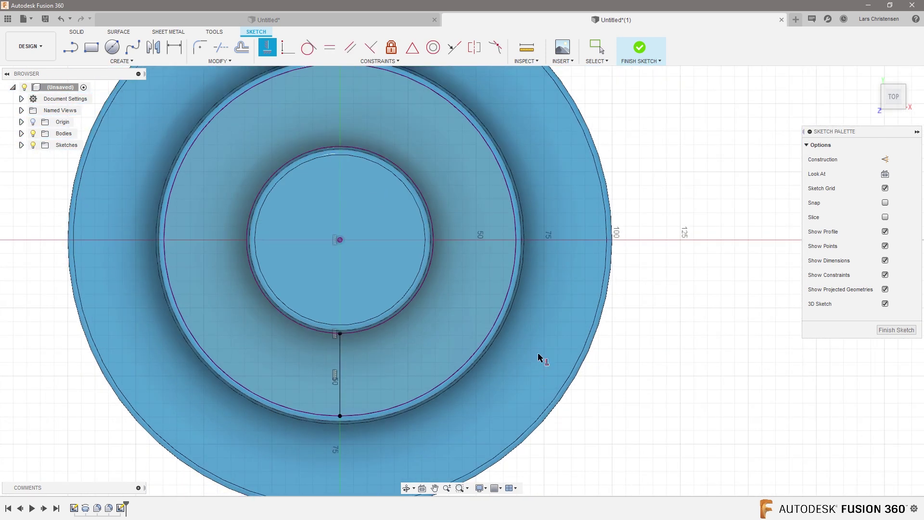
pyautogui.scroll(-1, 221, 201)
pyautogui.scroll(2, 295, 367)
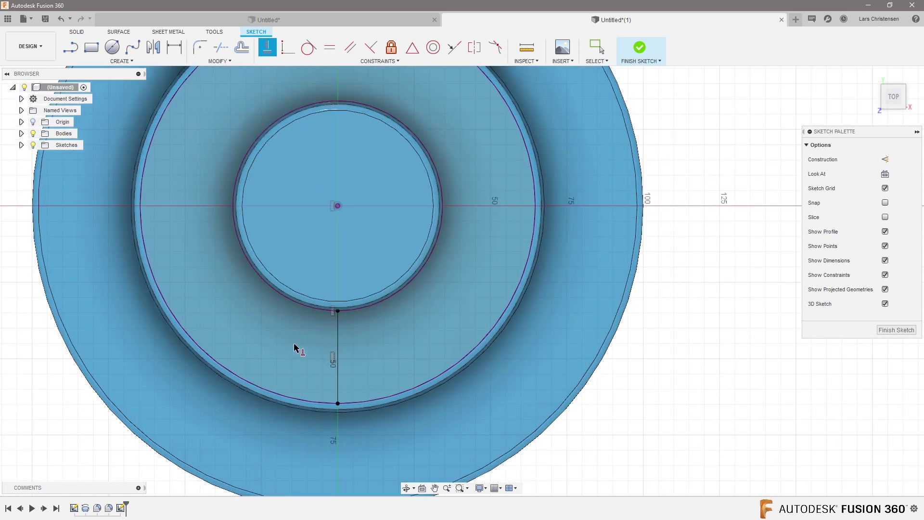
pyautogui.click(112, 47)
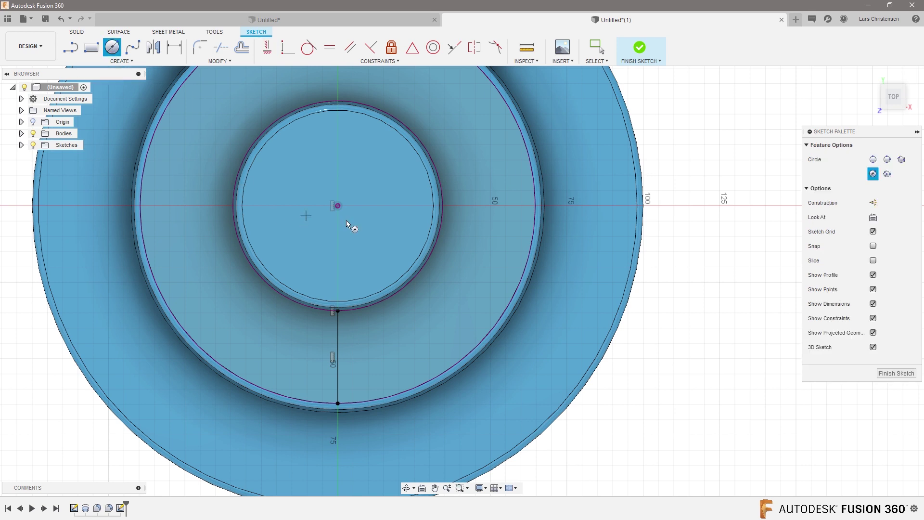
# Step: Draw a circle centred on the origin and dimension it Ø99 mm
pyautogui.click(338, 206)
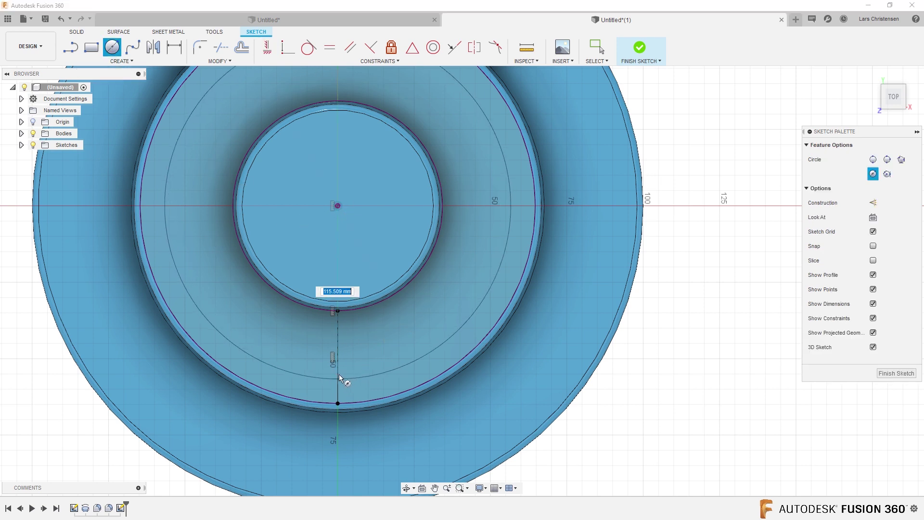
pyautogui.click(337, 358)
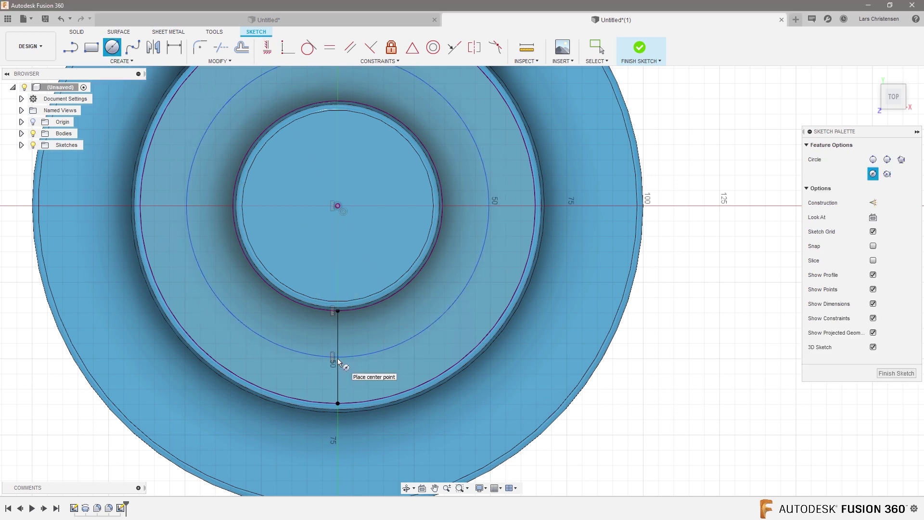
pyautogui.press('Escape')
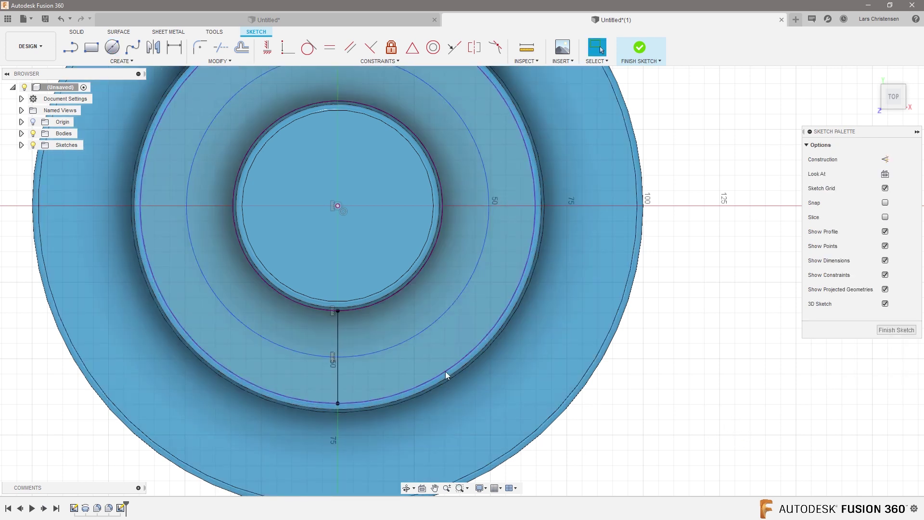
pyautogui.moveTo(349, 365)
pyautogui.mouseDown()
pyautogui.moveTo(351, 376)
pyautogui.moveTo(350, 351)
pyautogui.mouseUp()
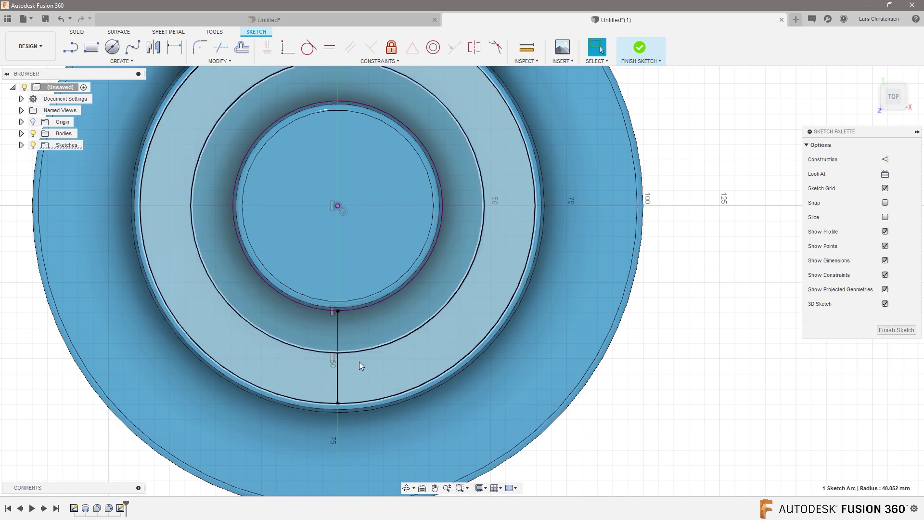
pyautogui.press('d')
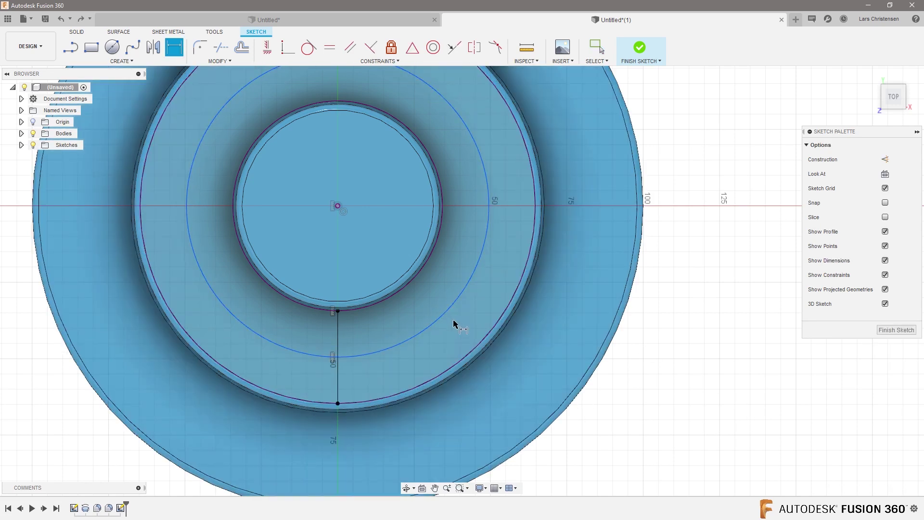
pyautogui.click(449, 311)
pyautogui.click(637, 392)
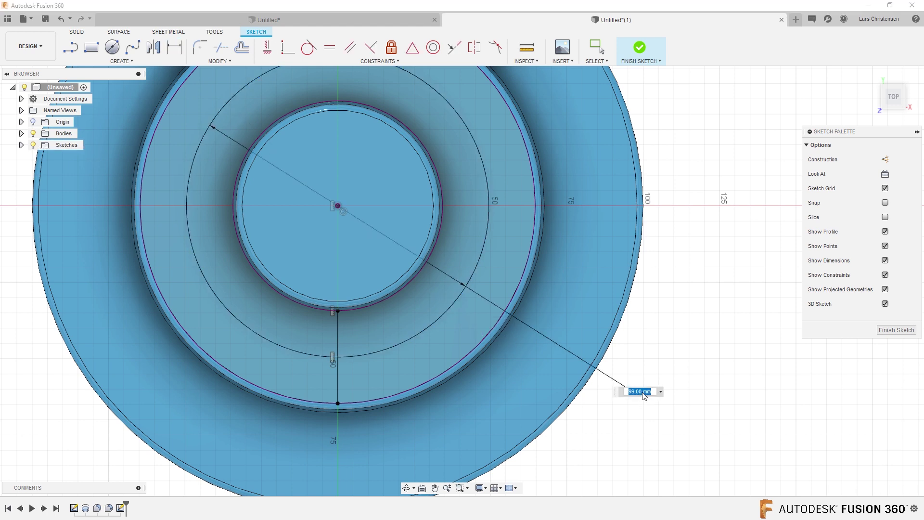
pyautogui.press('Return')
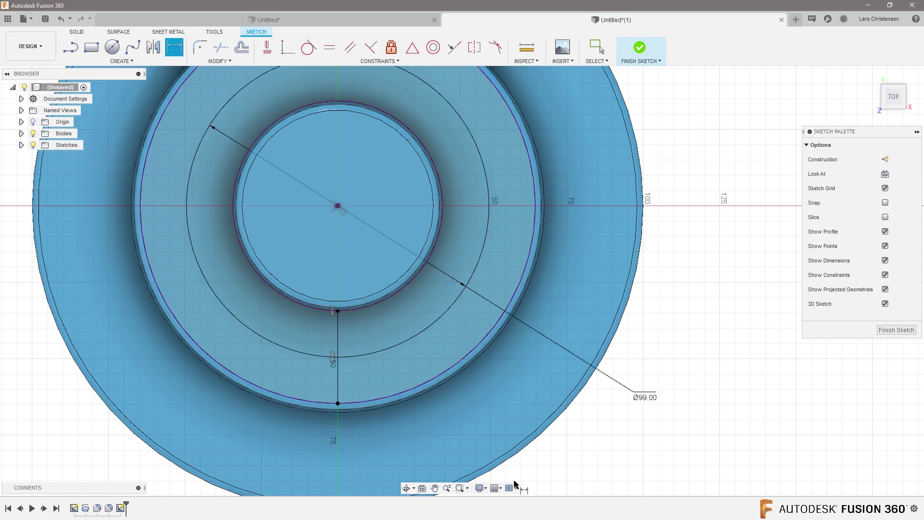
# Step: Add a 10 mm circle where the line crosses the Ø99 circle
pyautogui.click(113, 46)
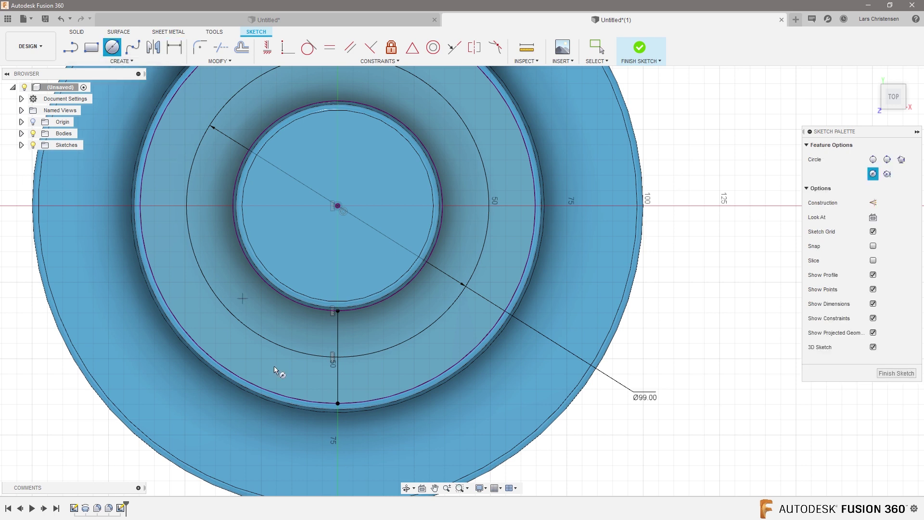
pyautogui.click(338, 356)
pyautogui.write('10')
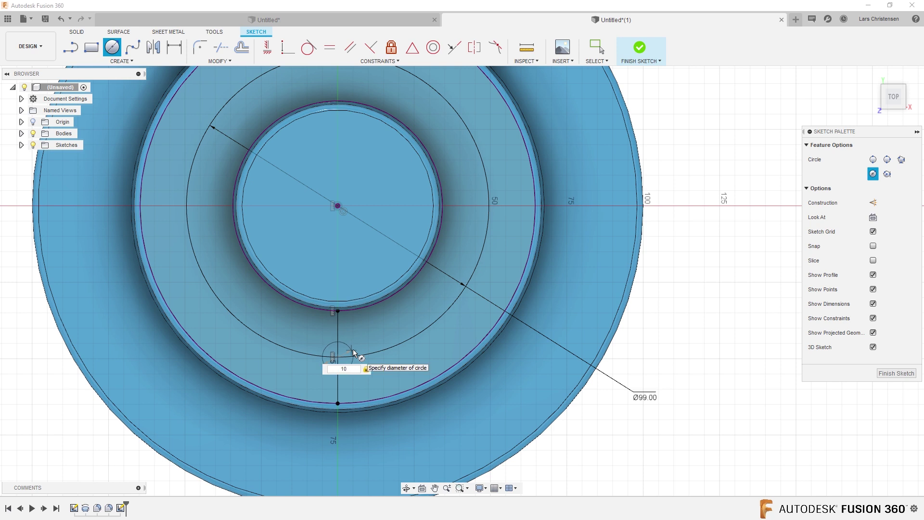
pyautogui.press('Return')
pyautogui.press('Escape')
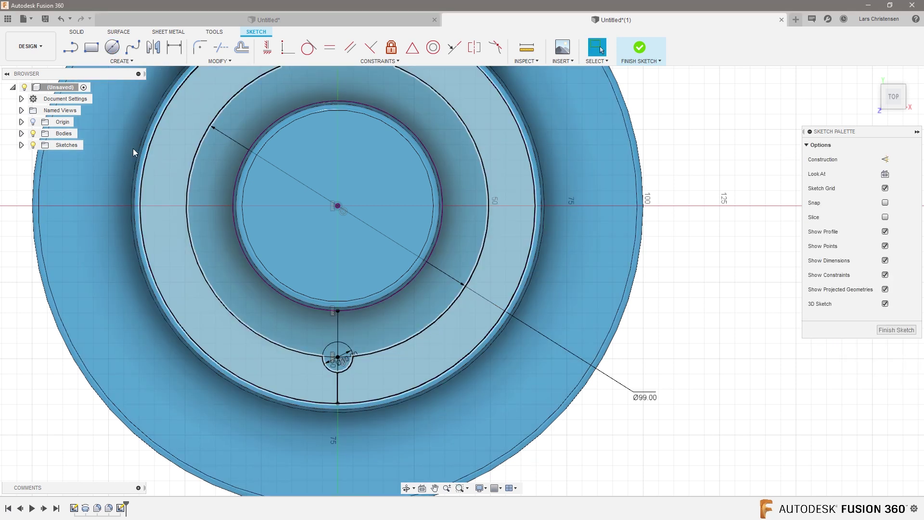
# Step: Circular-pattern the 10 mm circle 12 times around the sketch origin
pyautogui.click(110, 61)
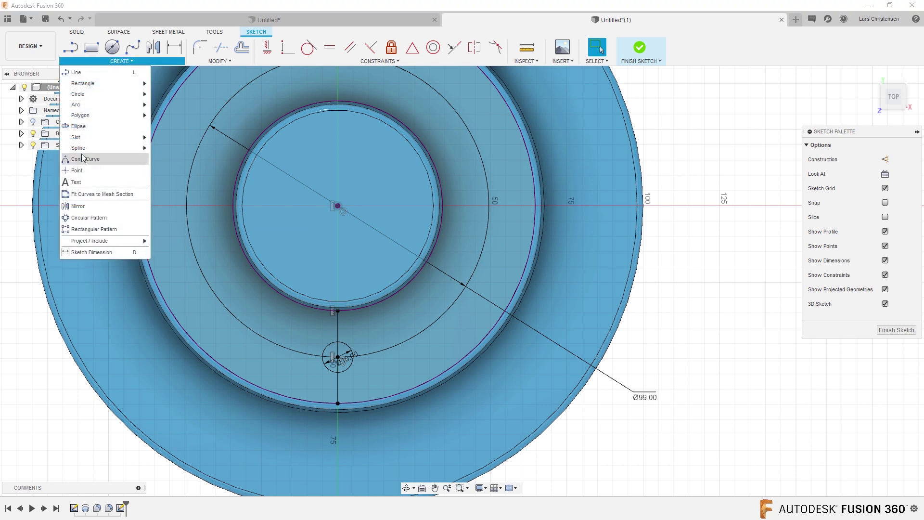
pyautogui.click(82, 217)
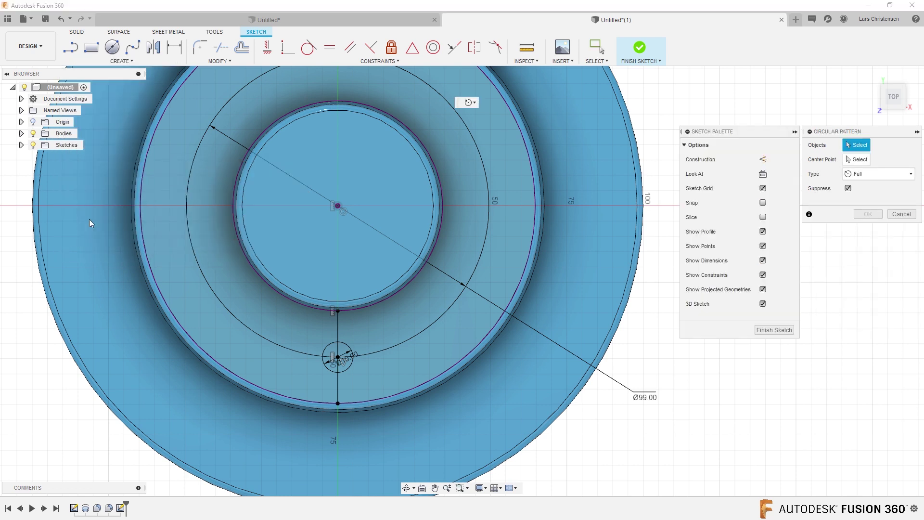
pyautogui.click(325, 368)
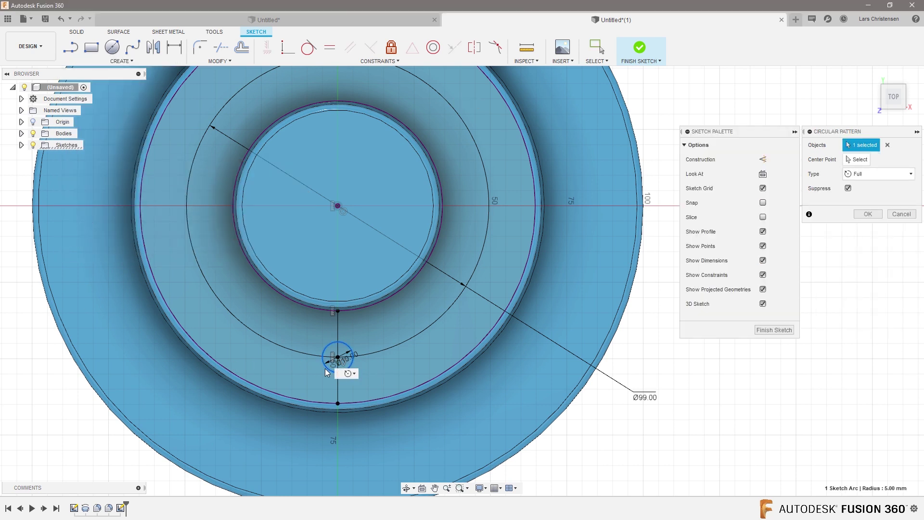
pyautogui.click(337, 206)
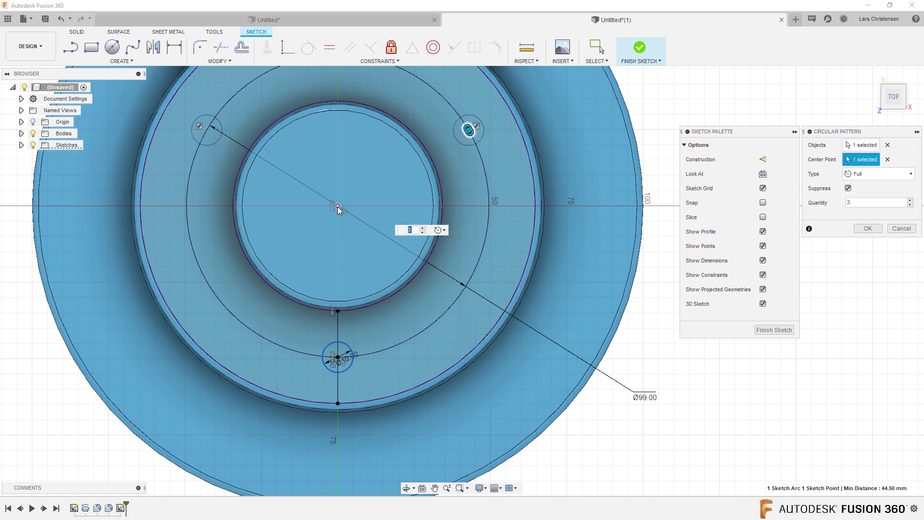
pyautogui.click(910, 200)
pyautogui.click(910, 201)
pyautogui.click(911, 200)
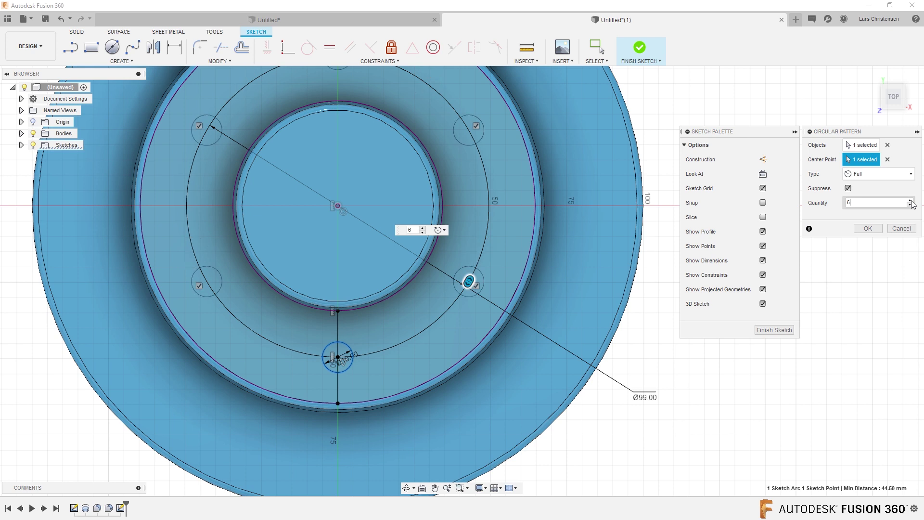
pyautogui.click(910, 200)
pyautogui.click(910, 200)
pyautogui.click(911, 200)
pyautogui.click(910, 200)
pyautogui.click(910, 201)
pyautogui.click(911, 200)
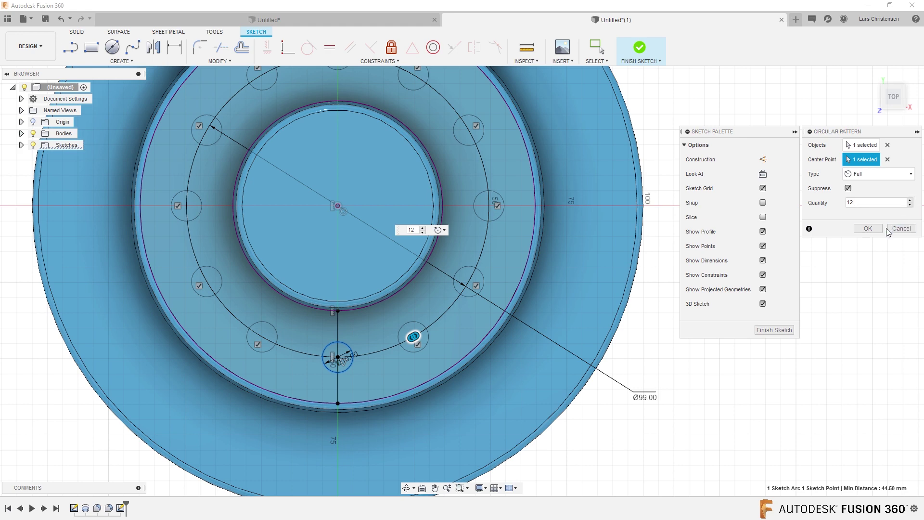
pyautogui.click(868, 228)
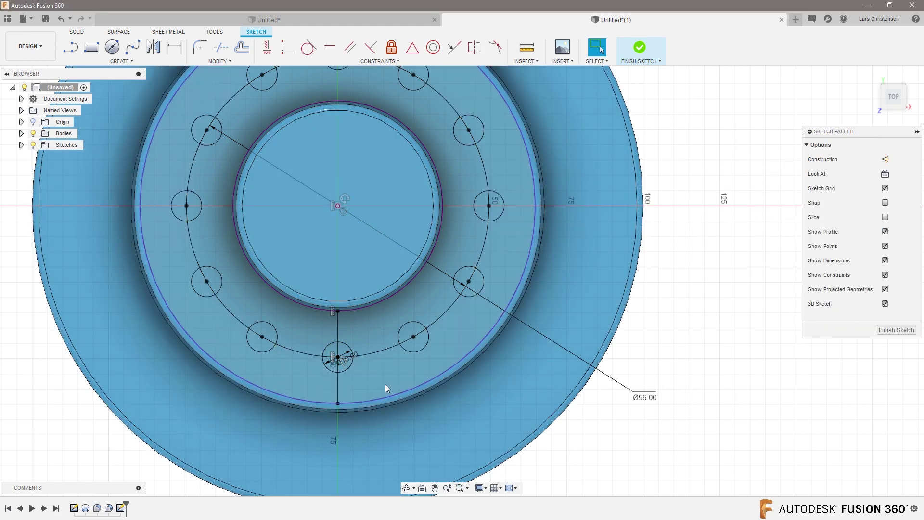
# Step: Draw a slanted line from the circle centre, dimensioned 15° from the vertical line
pyautogui.click(71, 48)
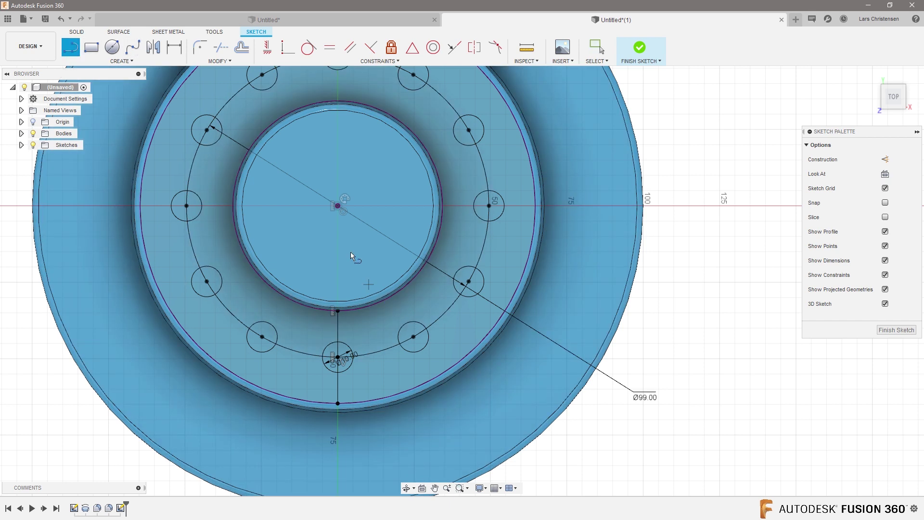
pyautogui.click(338, 205)
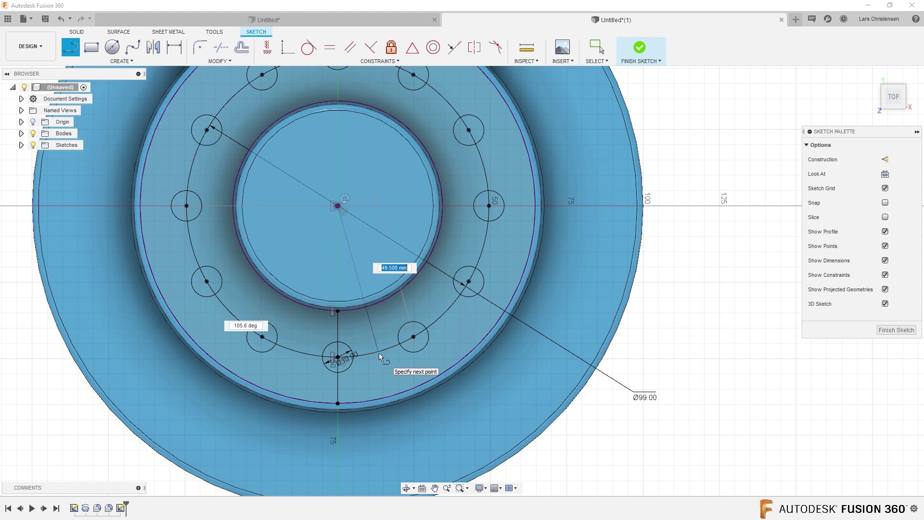
pyautogui.click(379, 353)
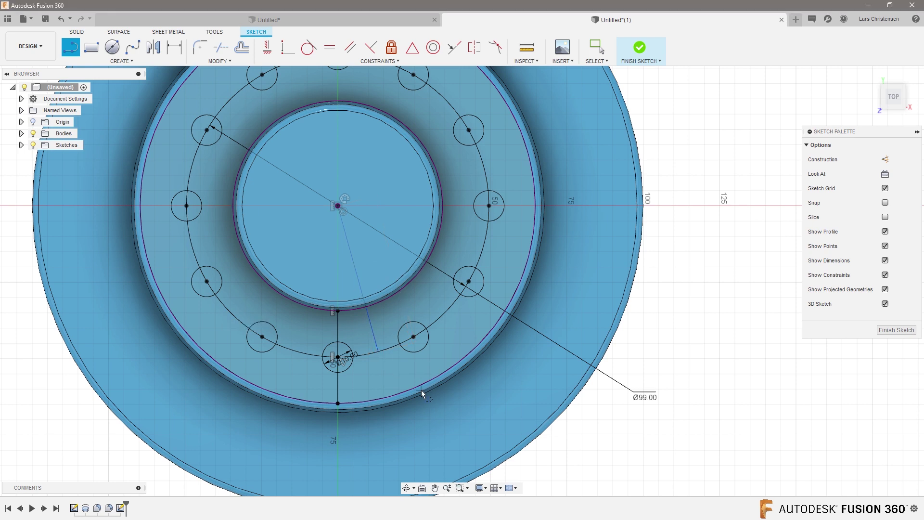
pyautogui.press('d')
pyautogui.click(338, 334)
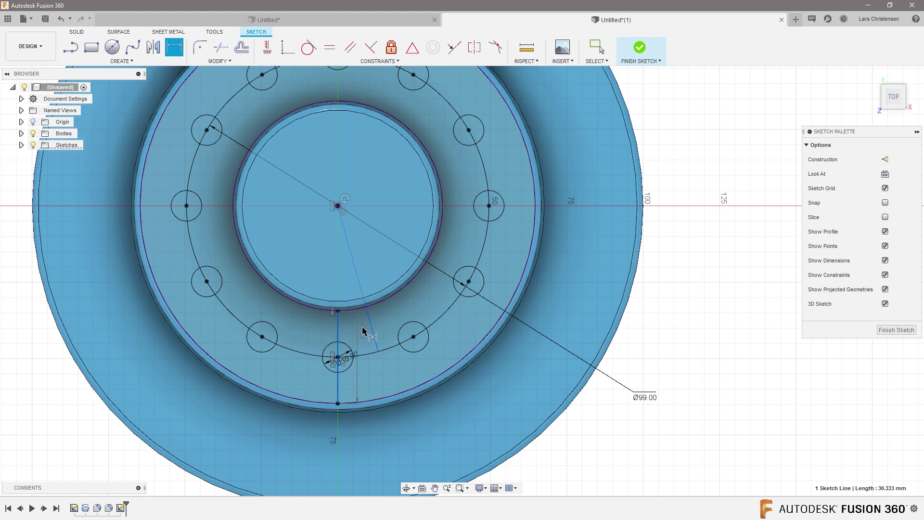
pyautogui.click(372, 330)
pyautogui.click(365, 332)
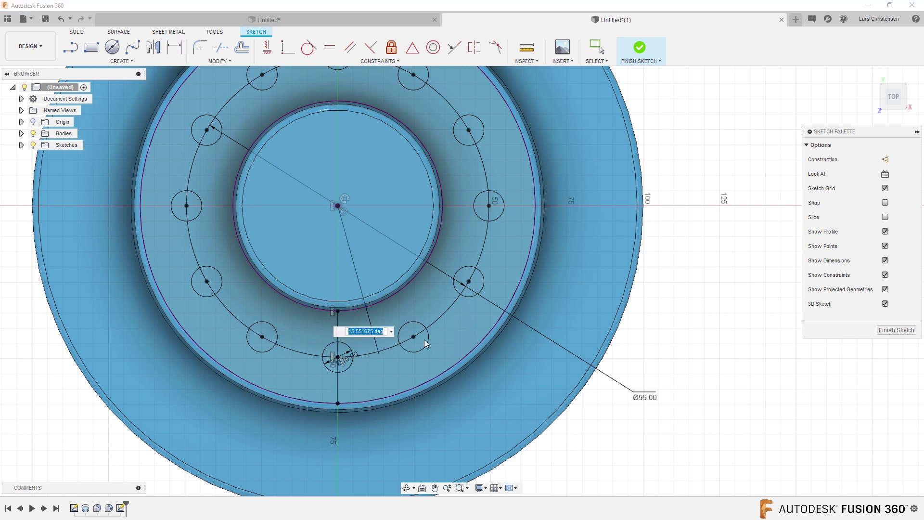
pyautogui.write('15')
pyautogui.press('Return')
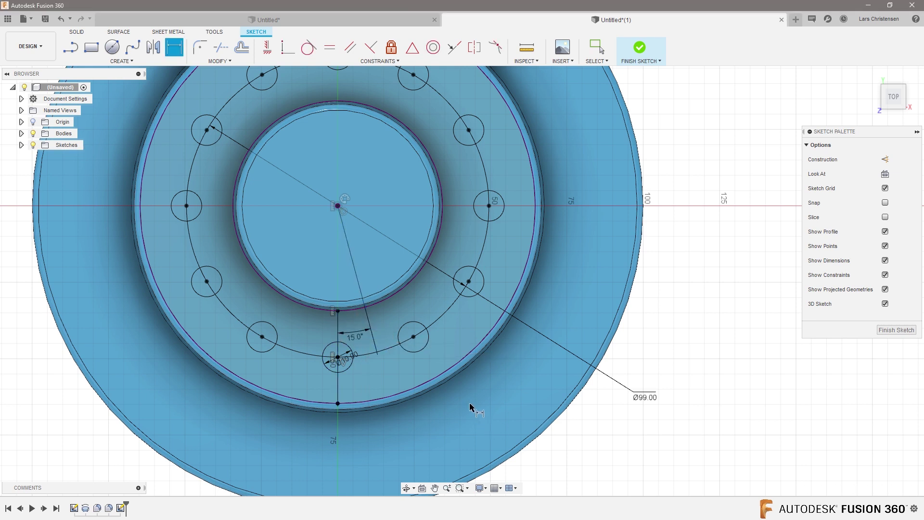
# Step: Draw a Ø9 mm hole circle where the slanted line meets the bolt circle
pyautogui.press('c')
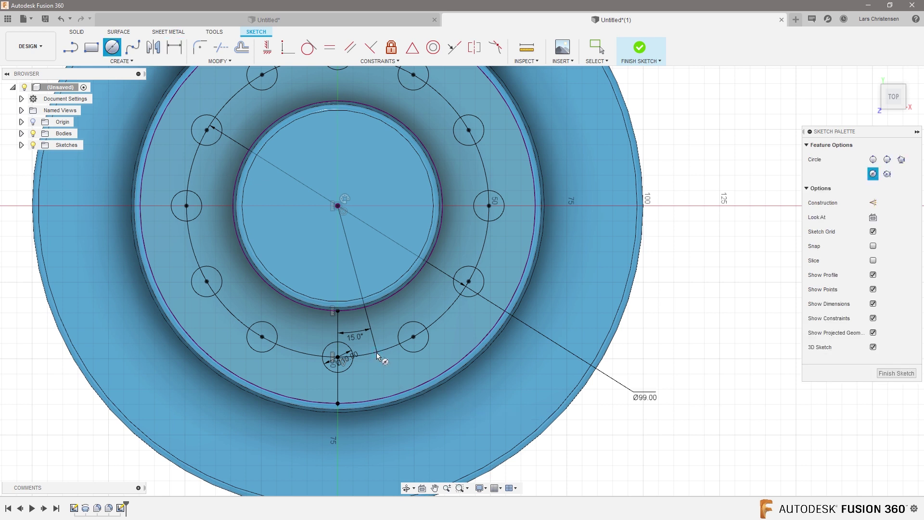
pyautogui.click(378, 355)
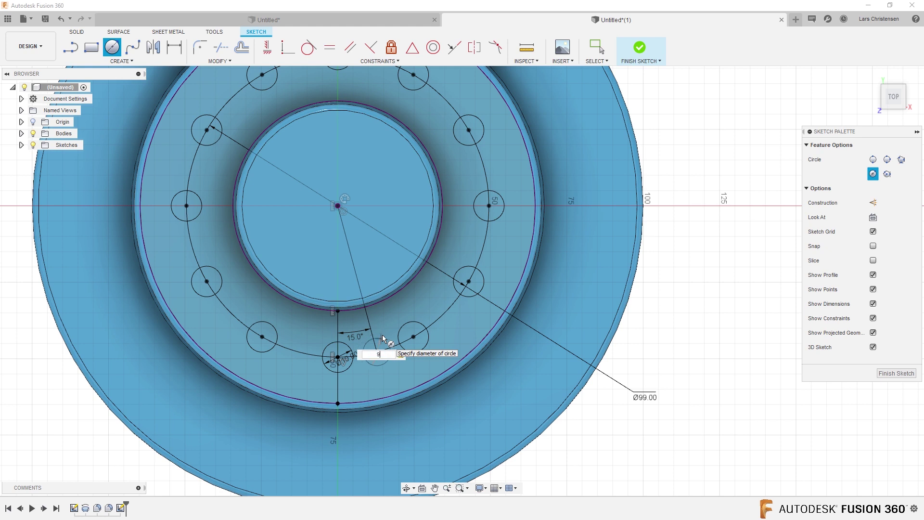
pyautogui.write('9')
pyautogui.press('Return')
pyautogui.press('Escape')
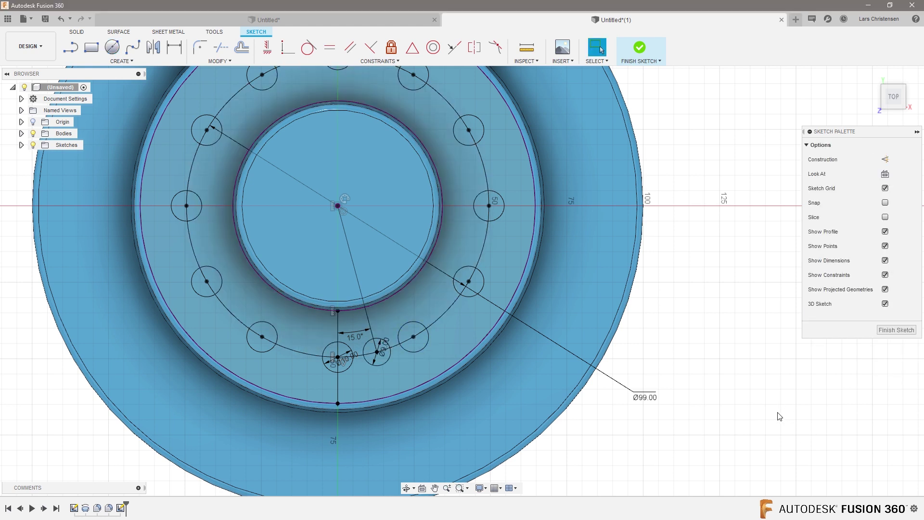
# Step: Tilt the view to 3D and convert the bolt circle to construction geometry
pyautogui.click(328, 197)
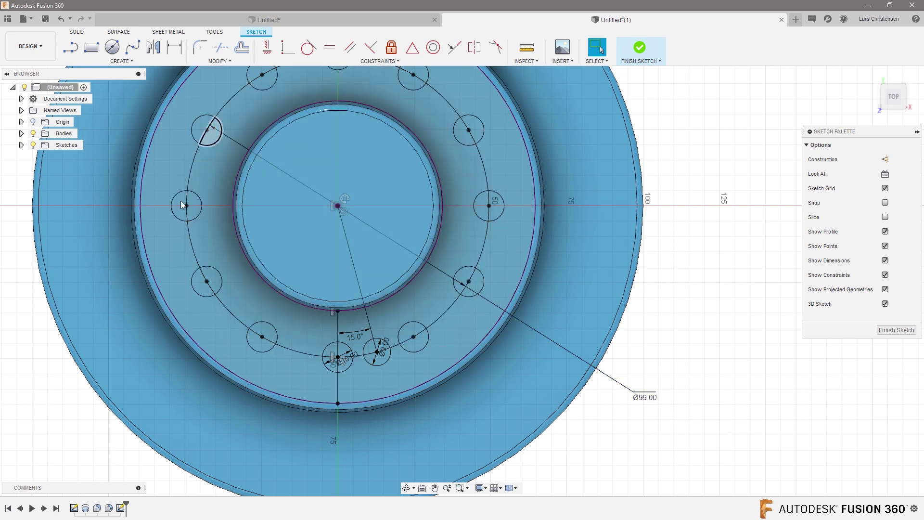
pyautogui.click(408, 354)
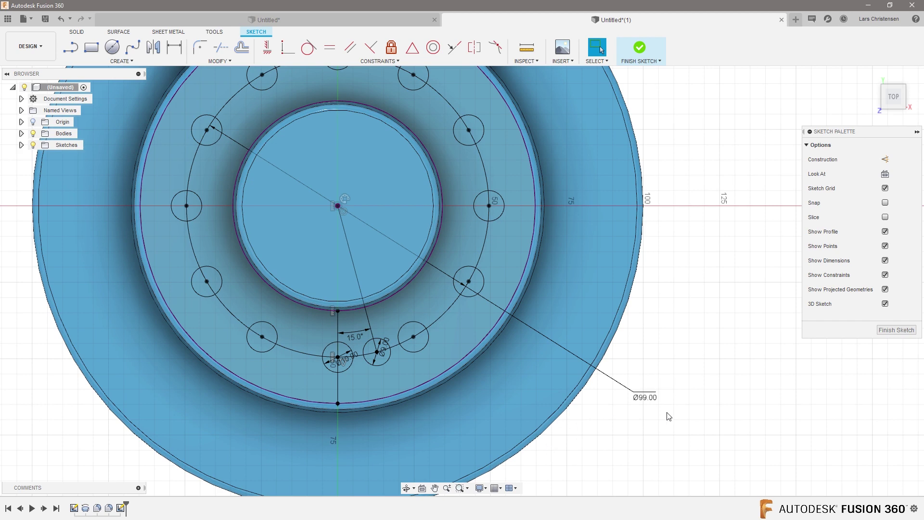
pyautogui.moveTo(681, 373)
pyautogui.keyDown('shift'); pyautogui.mouseDown(button='middle')
pyautogui.moveTo(173, 314)
pyautogui.moveTo(181, 182)
pyautogui.moveTo(88, 131)
pyautogui.mouseUp(button='middle'); pyautogui.keyUp('shift')
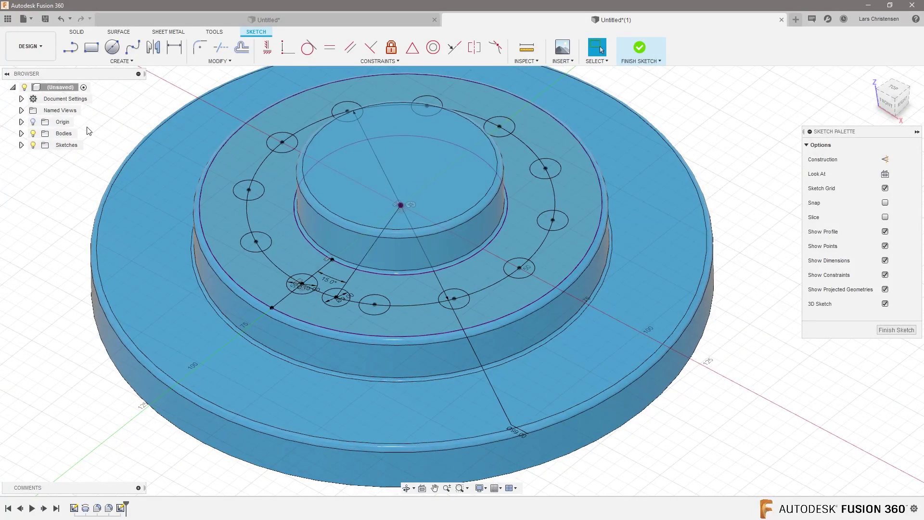
pyautogui.click(249, 223)
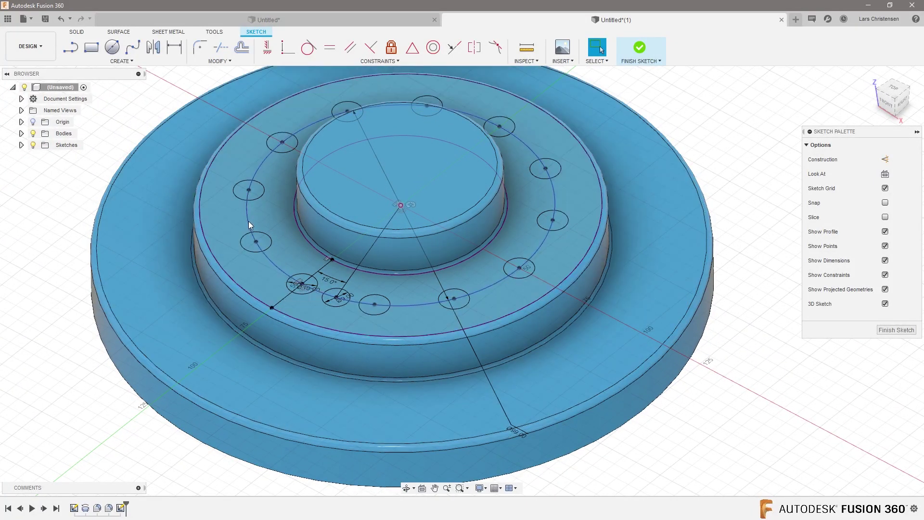
pyautogui.click(248, 221)
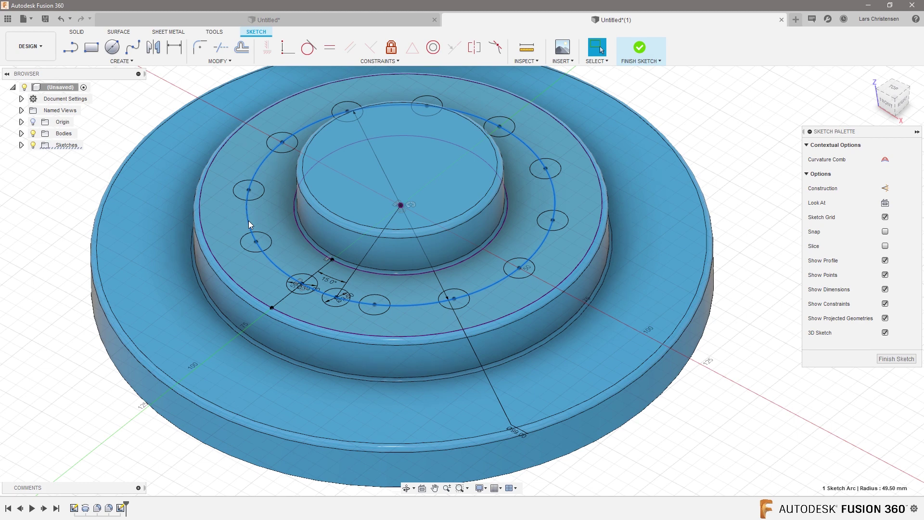
pyautogui.click(885, 188)
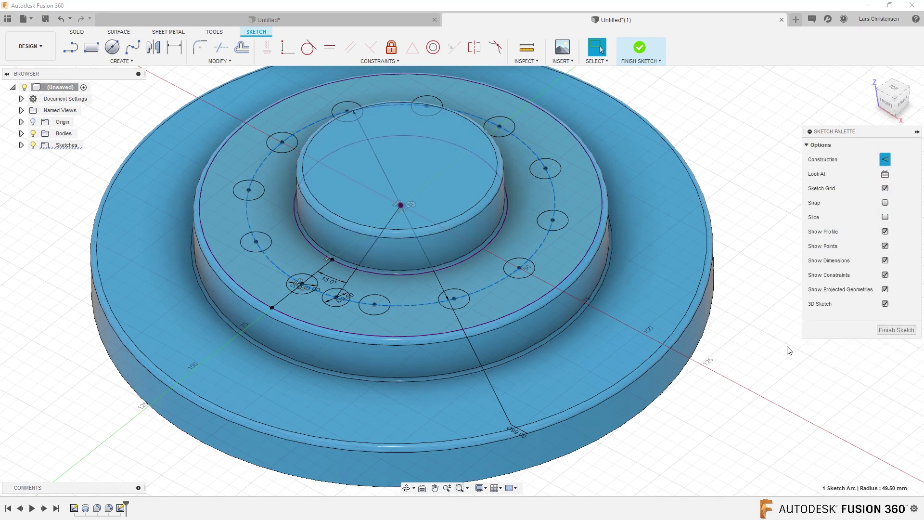
# Step: Make the 30.333 mm and 49.50 mm reference lines construction geometry
pyautogui.click(322, 267)
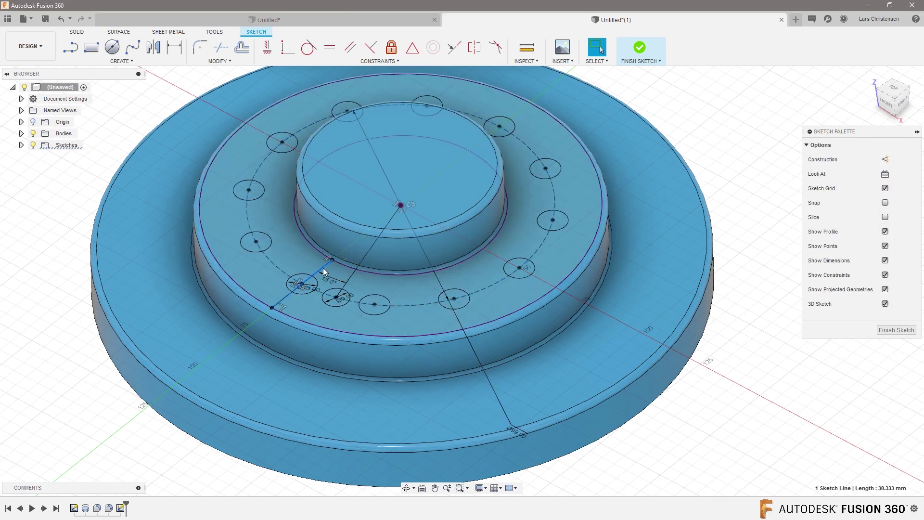
pyautogui.click(885, 159)
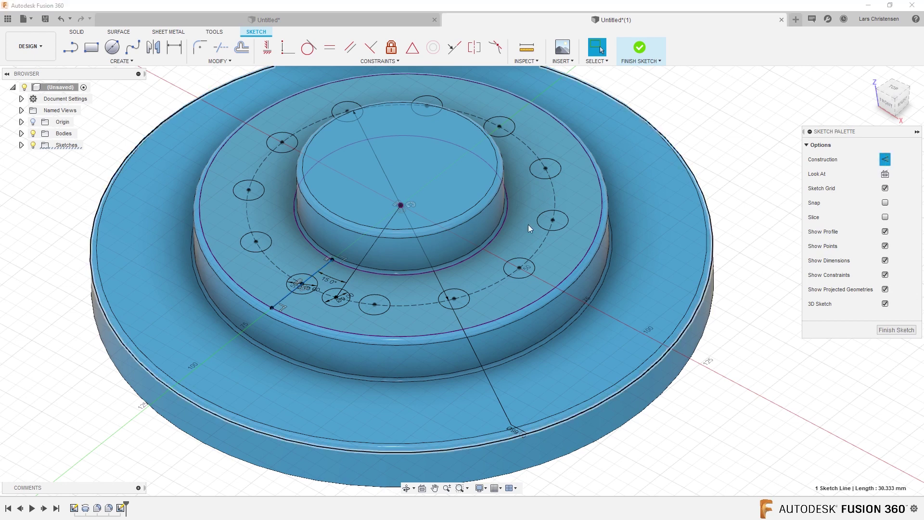
pyautogui.click(352, 273)
pyautogui.click(884, 158)
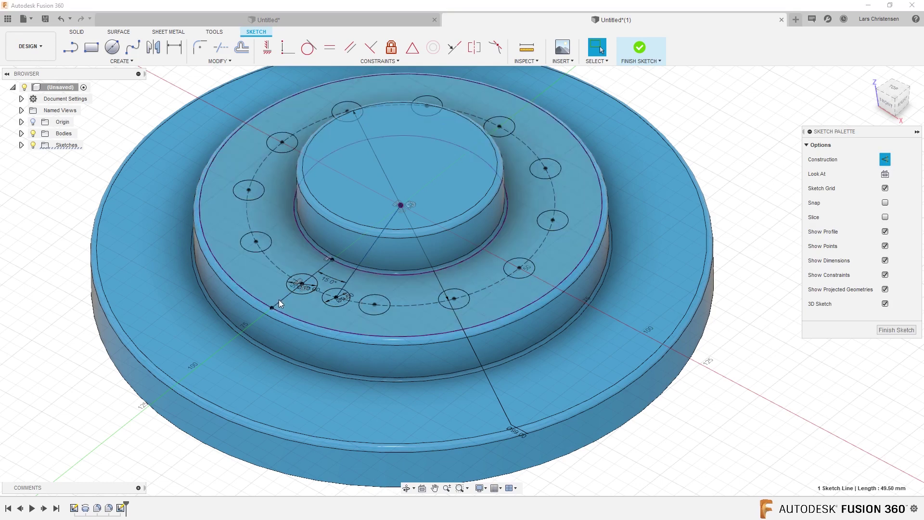
pyautogui.click(279, 301)
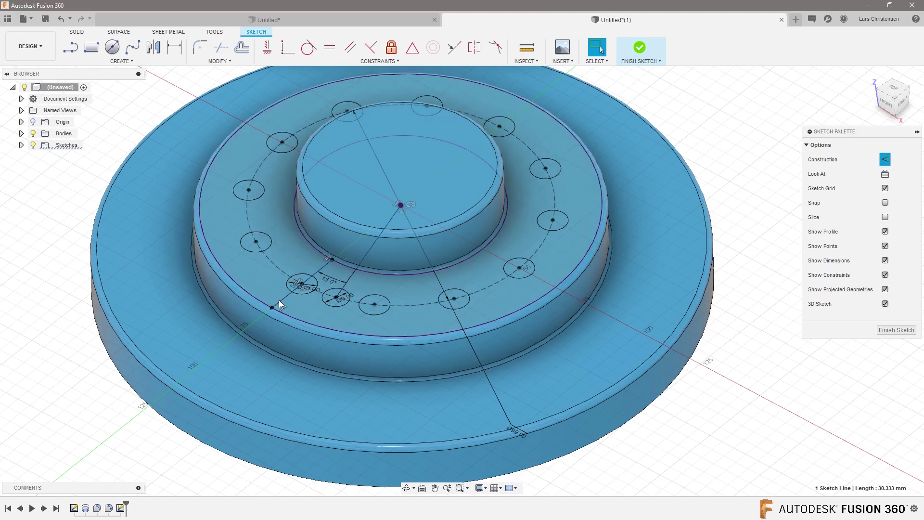
pyautogui.press('Escape')
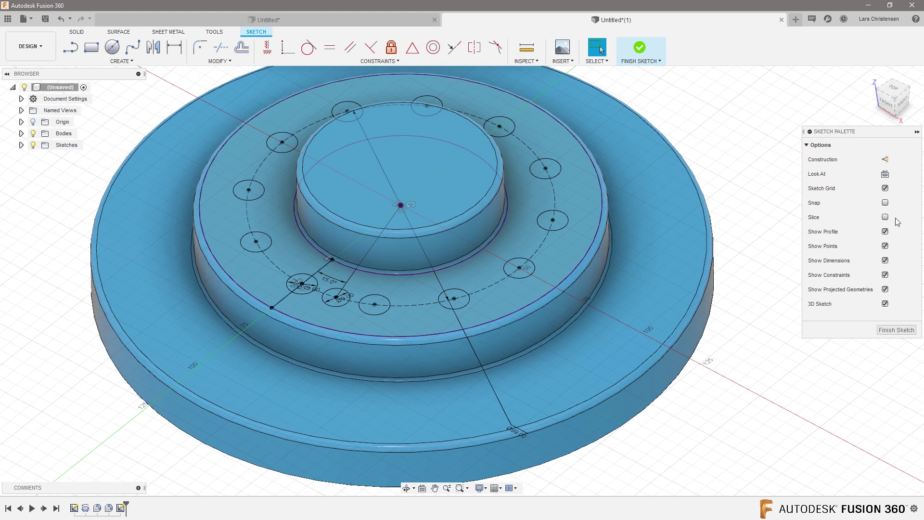
pyautogui.click(351, 275)
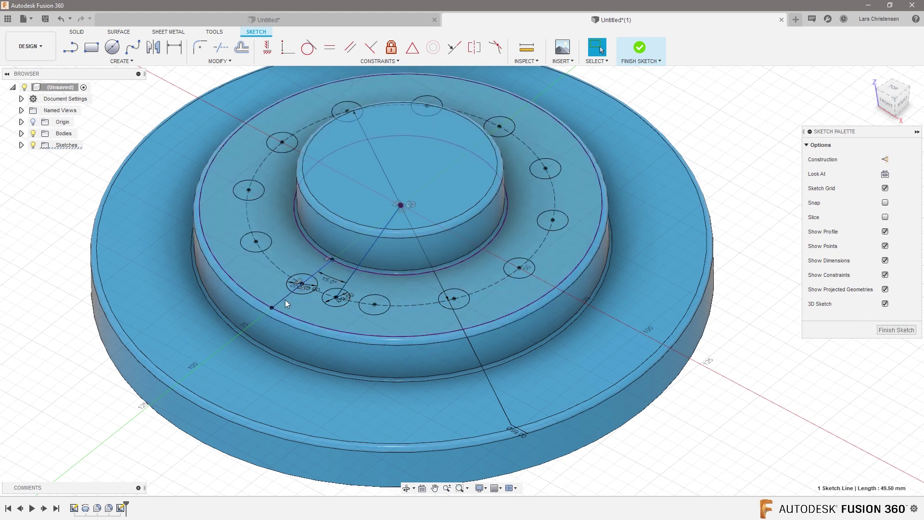
pyautogui.press('x')
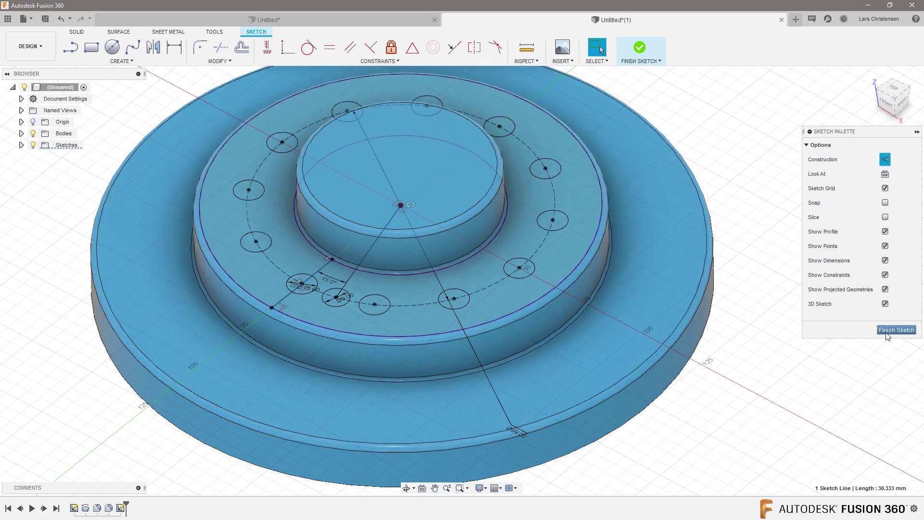
# Step: Finish the sketch, then re-edit it to make the line to the new hole construction
pyautogui.click(896, 330)
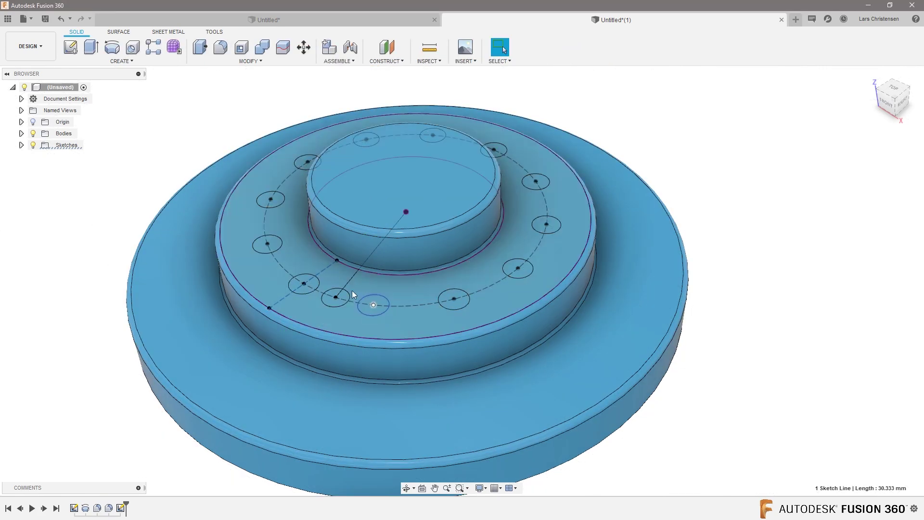
pyautogui.rightClick(120, 508)
pyautogui.click(142, 408)
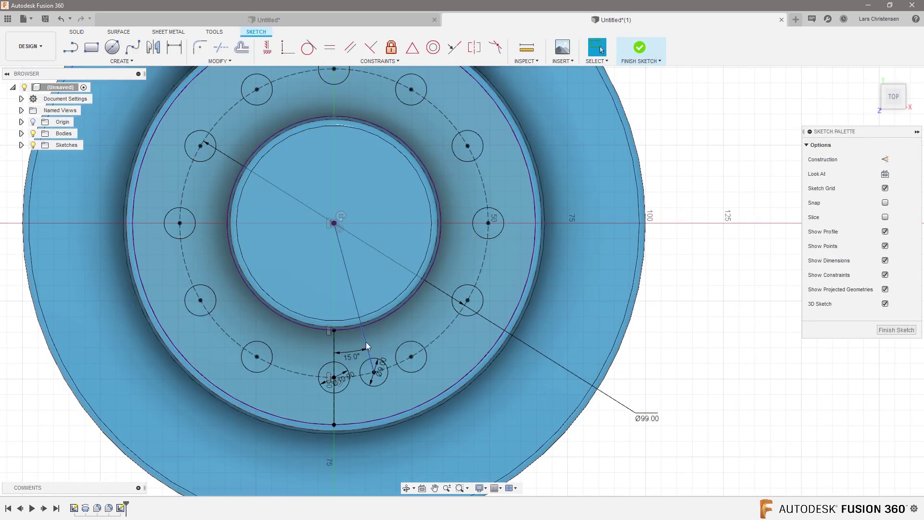
pyautogui.click(368, 348)
pyautogui.click(886, 159)
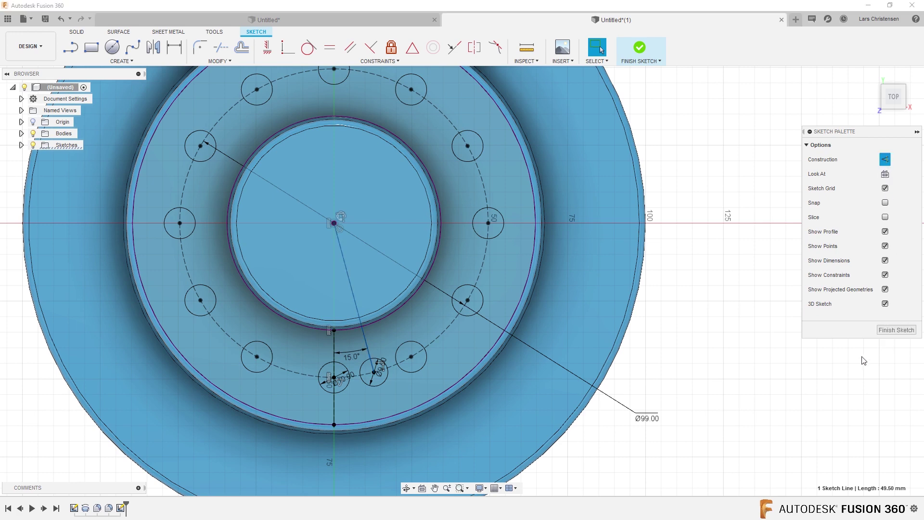
pyautogui.click(896, 330)
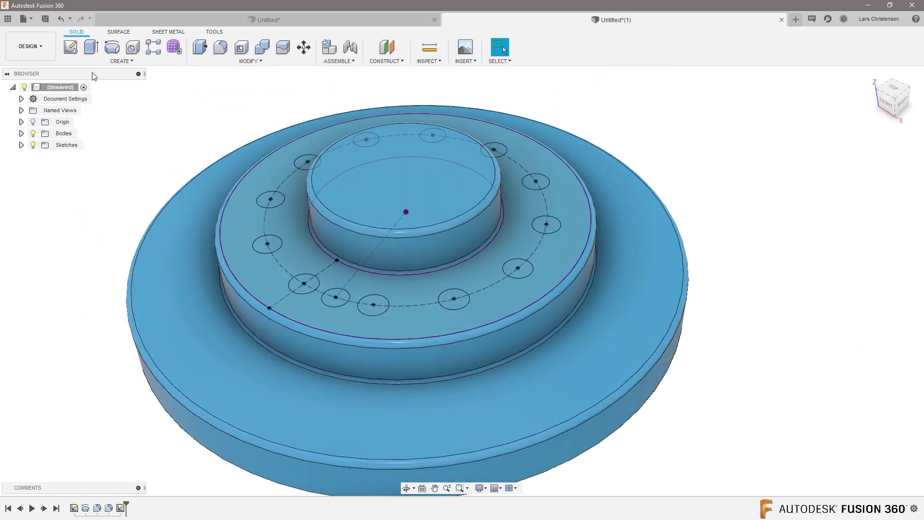
# Step: Press Pull the seven hole profiles as a 15 mm deep cut into the middle tier
pyautogui.press('q')
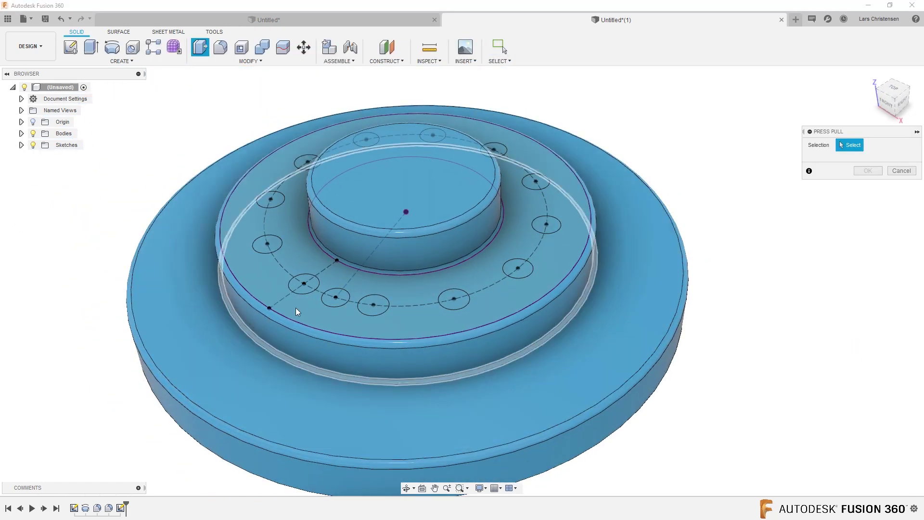
pyautogui.click(305, 287)
pyautogui.click(331, 300)
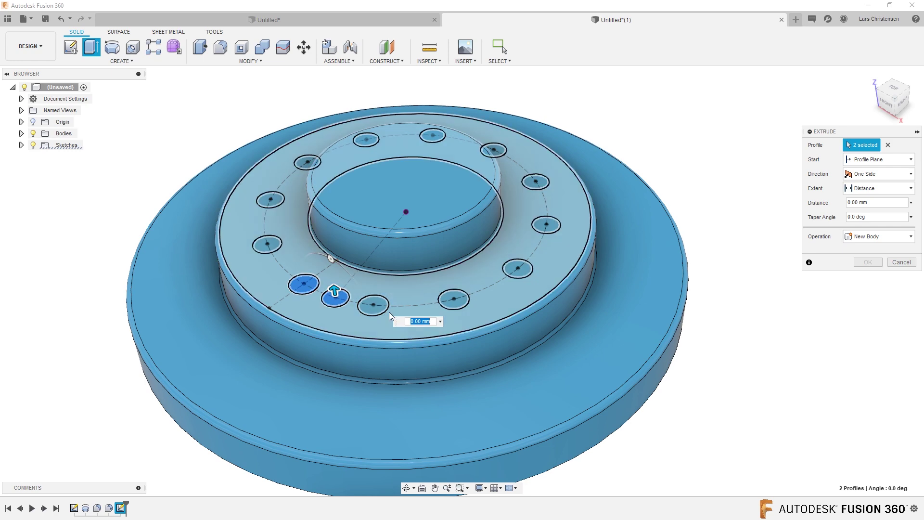
pyautogui.click(379, 311)
pyautogui.click(457, 301)
pyautogui.click(519, 267)
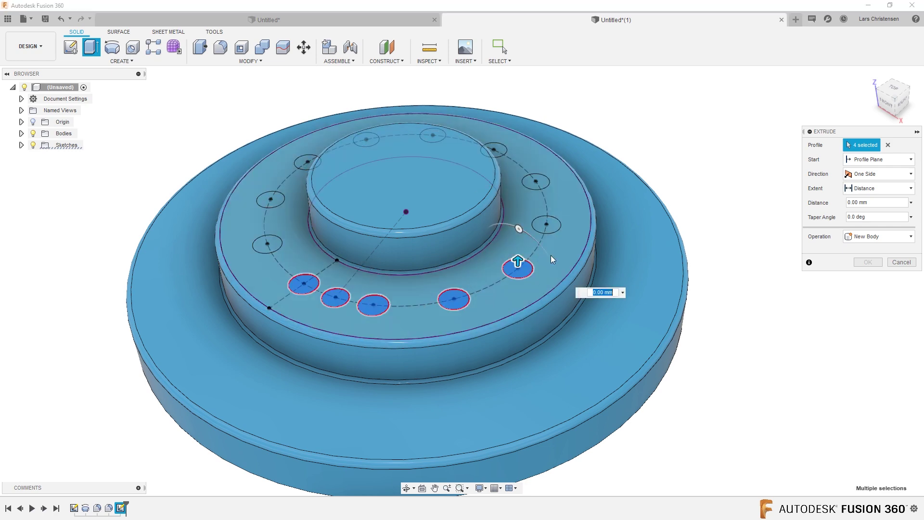
pyautogui.click(549, 225)
pyautogui.click(539, 185)
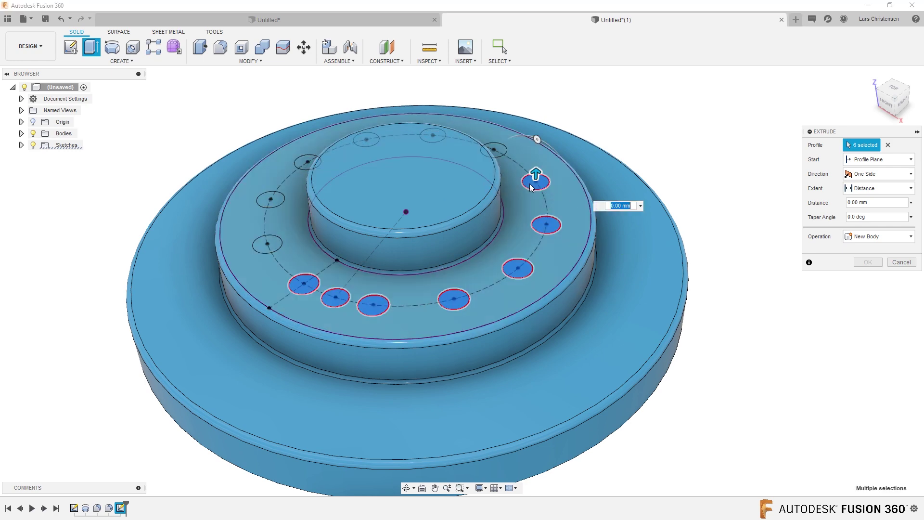
pyautogui.moveTo(537, 177); pyautogui.dragTo(537, 202)
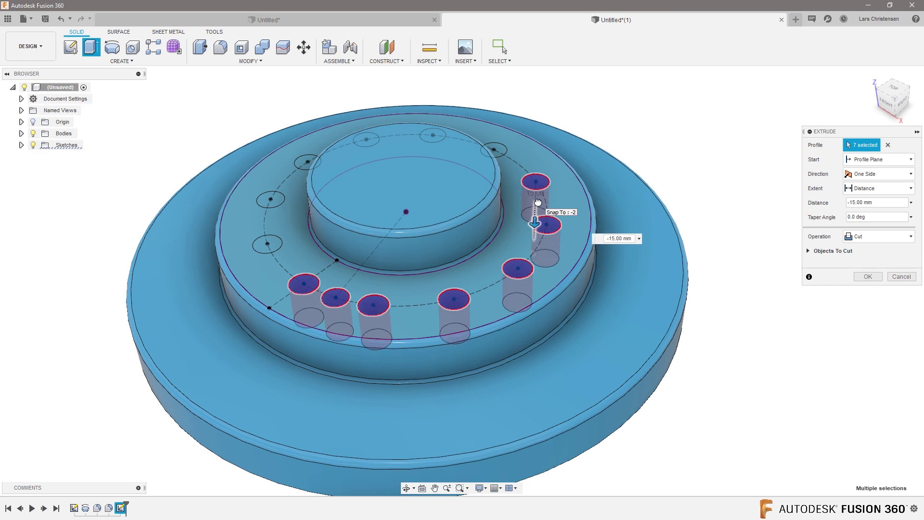
pyautogui.click(868, 276)
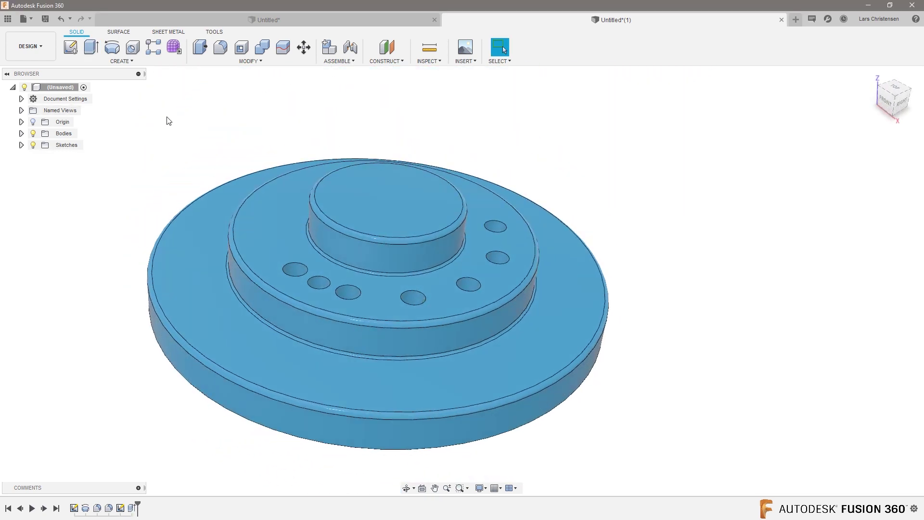
# Step: Shell the holder from its bottom face with a 3 mm inside thickness
pyautogui.click(242, 53)
pyautogui.keyDown('shift'); pyautogui.moveTo(77, 337); pyautogui.dragTo(290, 306, button='middle'); pyautogui.keyUp('shift')
pyautogui.click(290, 303)
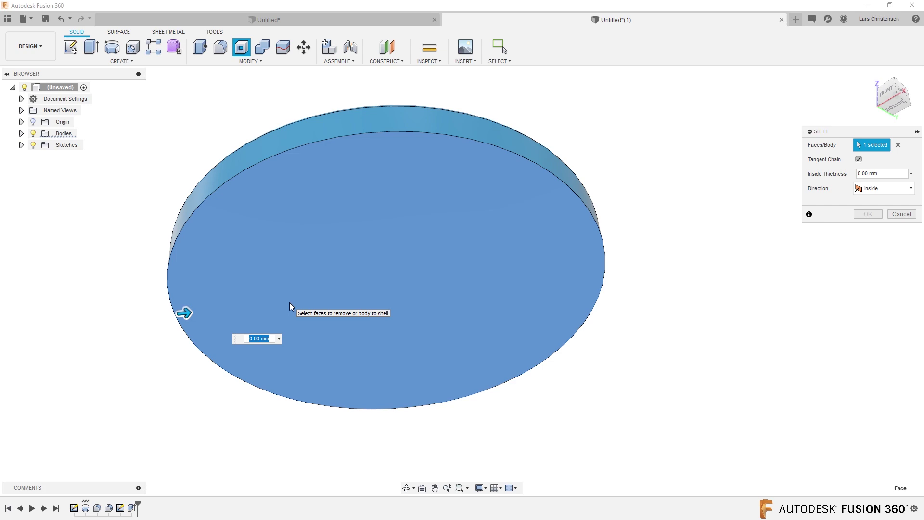
pyautogui.write('3')
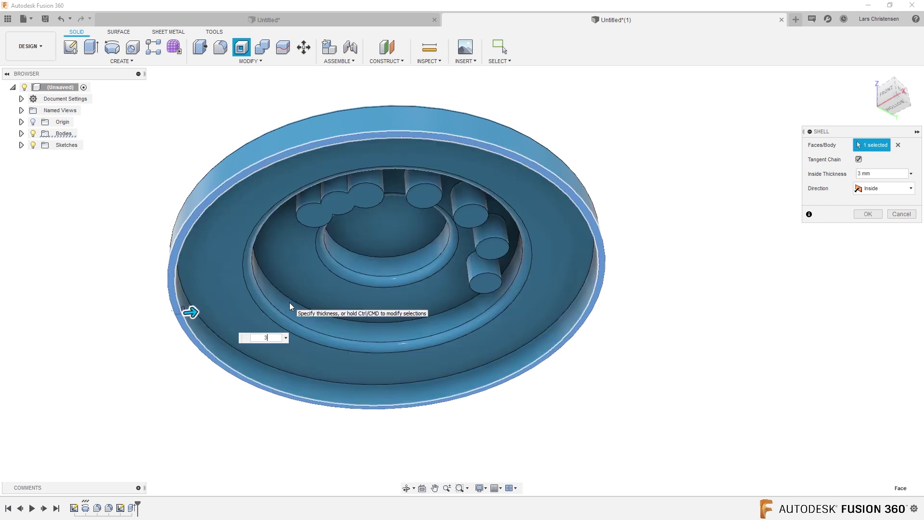
pyautogui.press('Return')
pyautogui.keyDown('shift'); pyautogui.moveTo(290, 307); pyautogui.dragTo(745, 336, button='middle'); pyautogui.keyUp('shift')
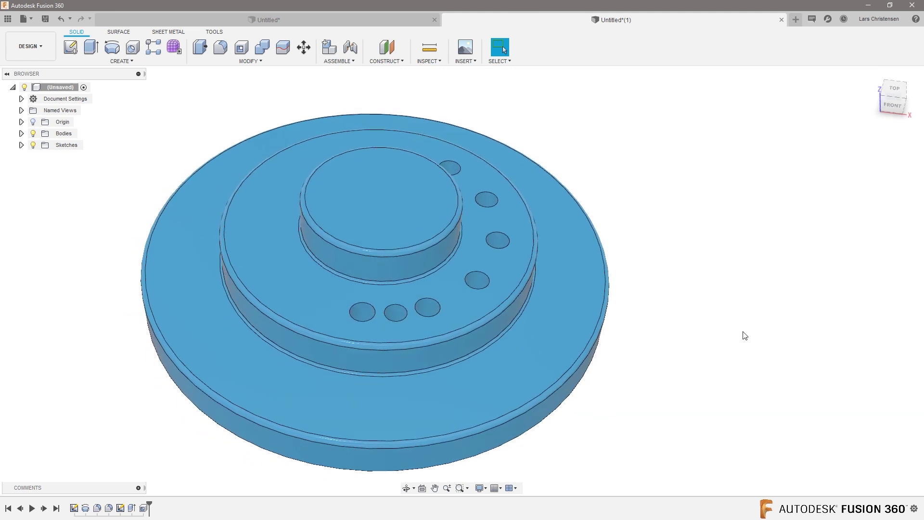